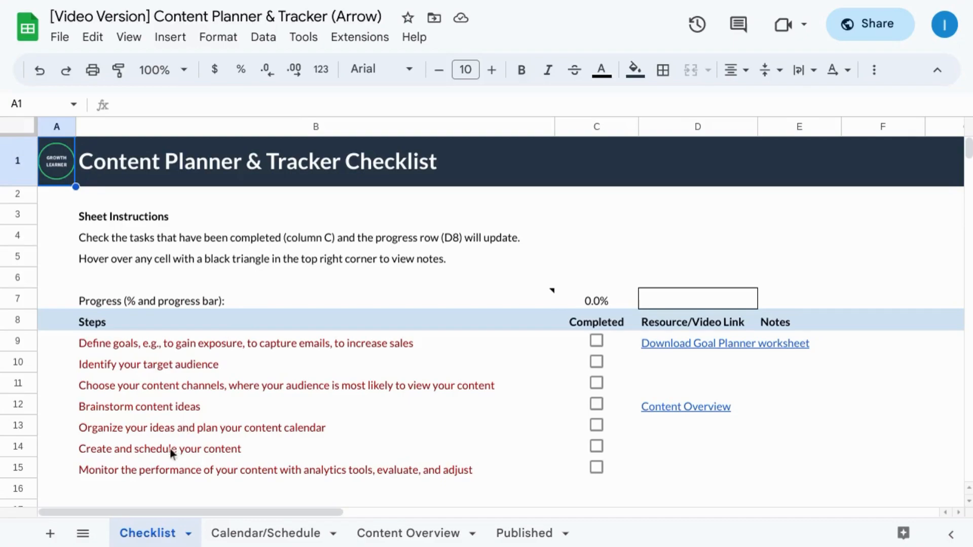
Mark the first three checklist steps as completed, from defining goals through choosing the content channels.
click(227, 537)
click(405, 537)
click(596, 341)
click(597, 362)
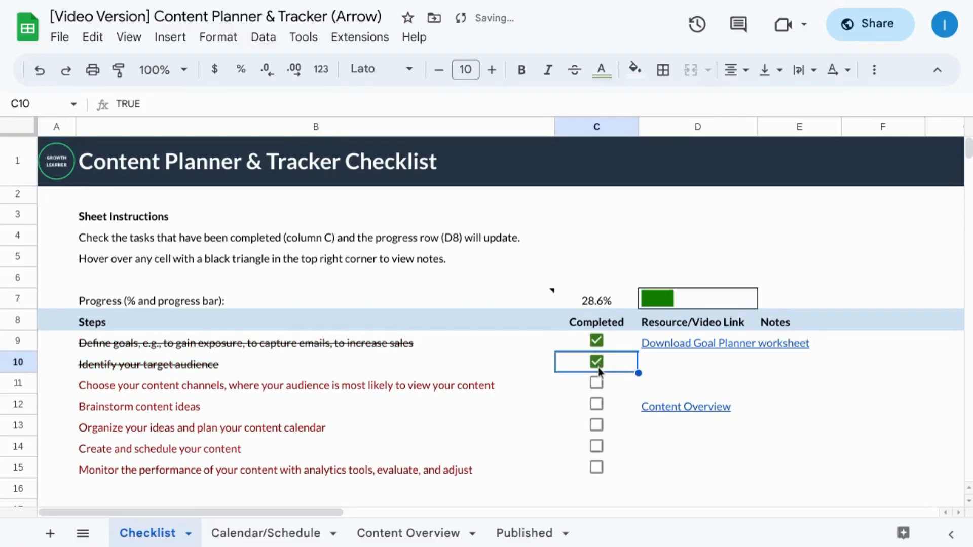
click(597, 383)
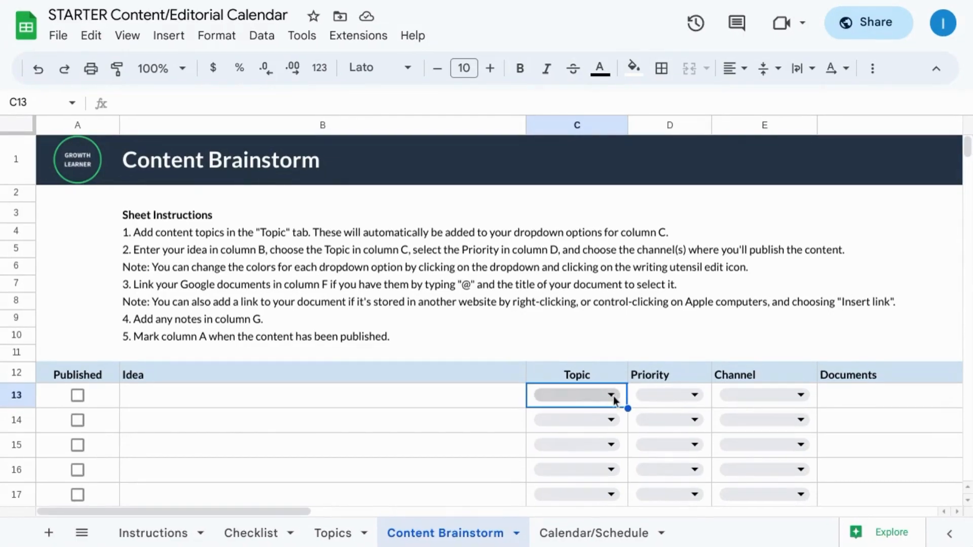
In the starter calendar's Topics sheet, list the topics Exercise & Workouts, Diet and Sleep in separate rows from B7 down.
click(334, 533)
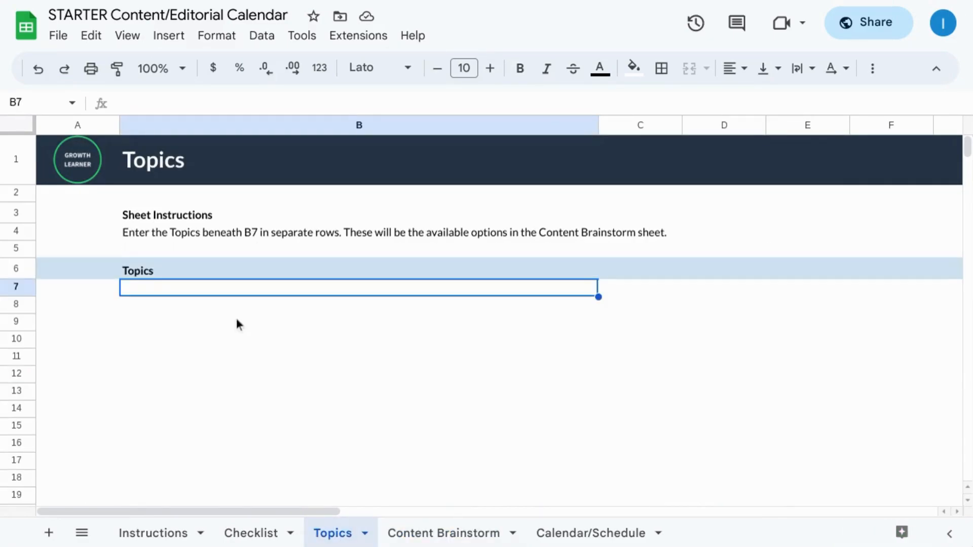
text(Exerci)
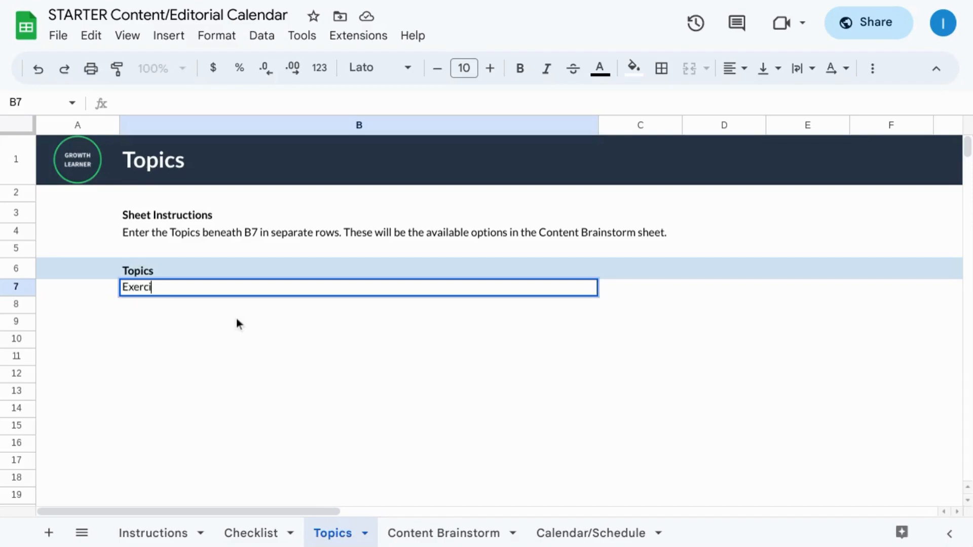
text(se & Workouts)
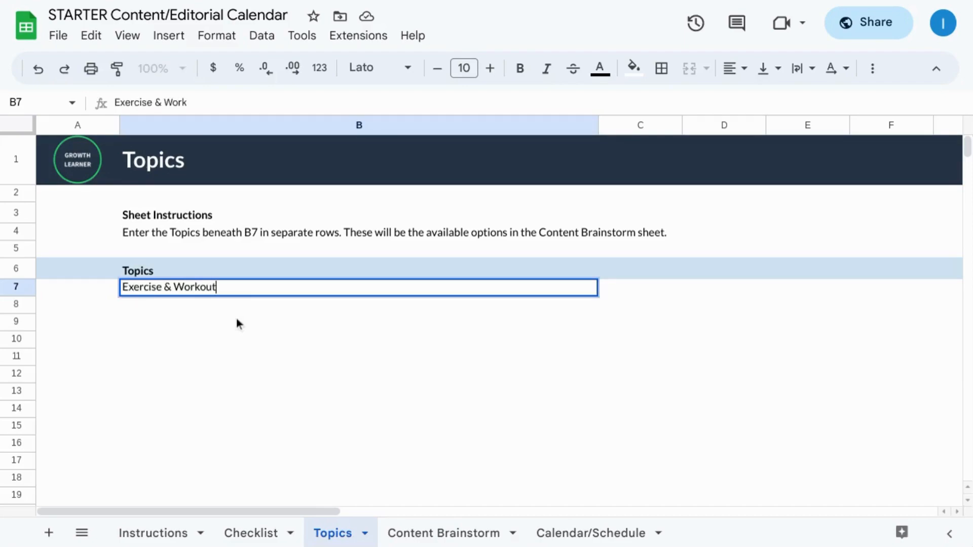
key(Return)
text(Diet)
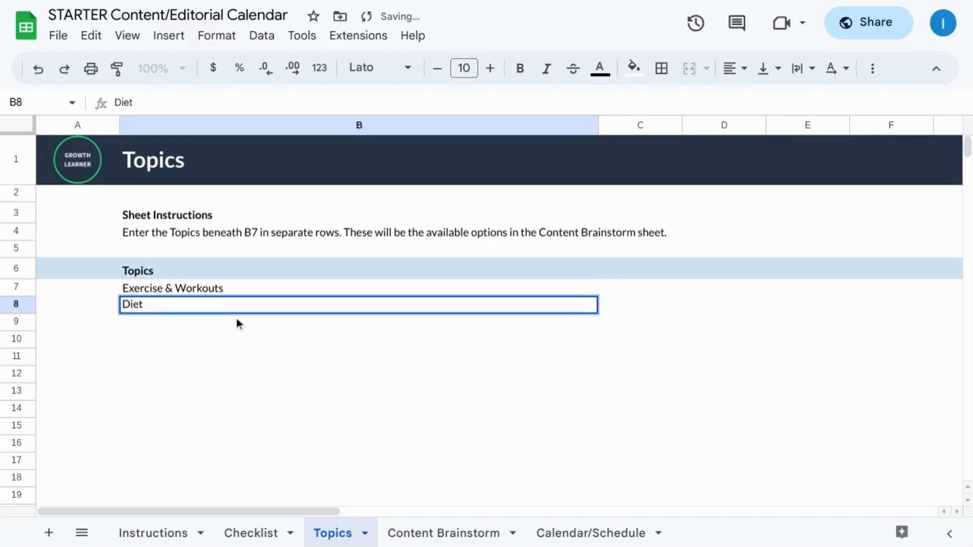
key(Return)
text(Sleep)
key(Return)
On the Content Brainstorm sheets of the starter and preview calendars, look through the first idea's topic, priority and channel options.
click(415, 533)
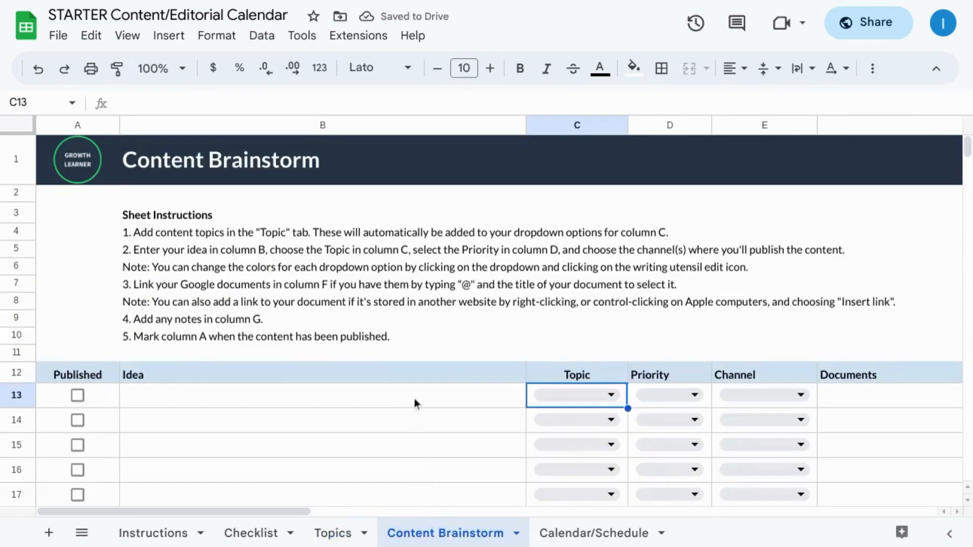
click(612, 399)
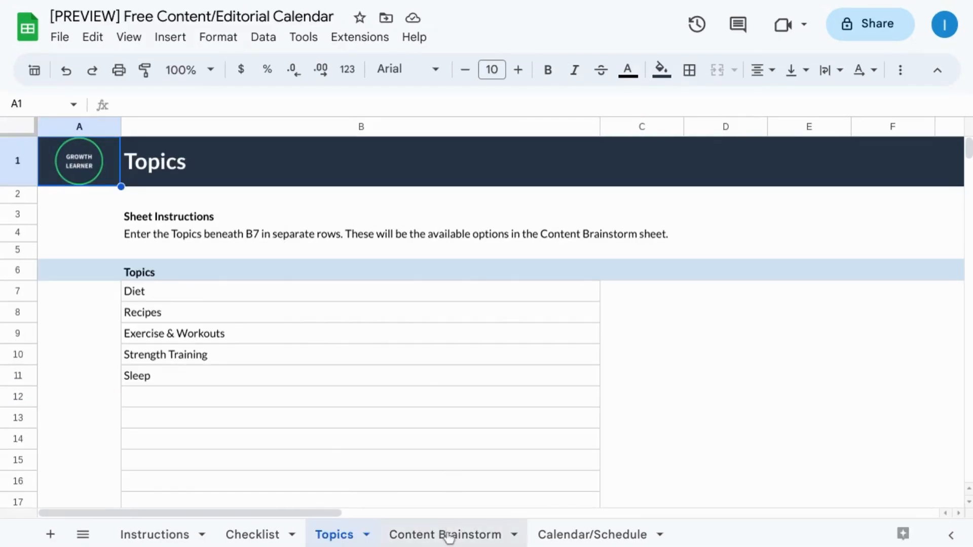
click(448, 536)
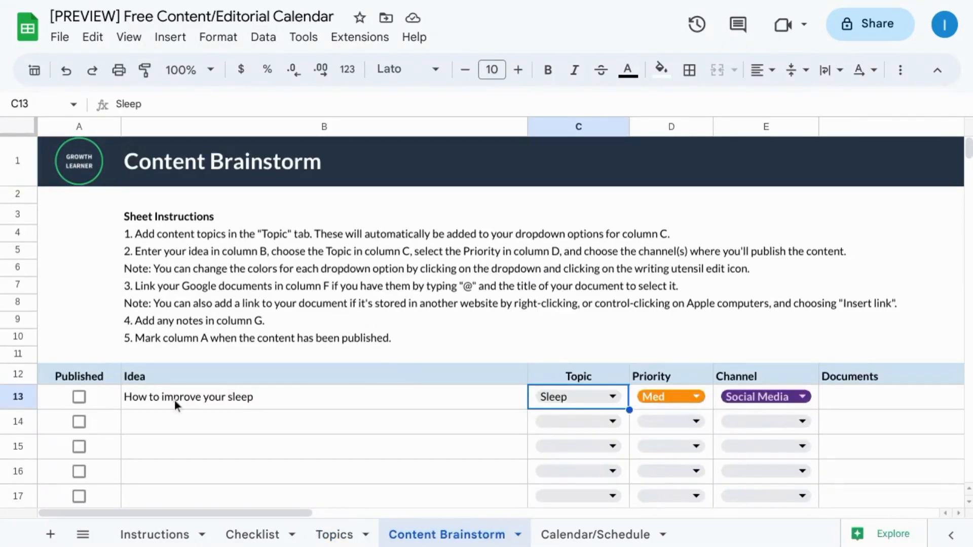
click(613, 398)
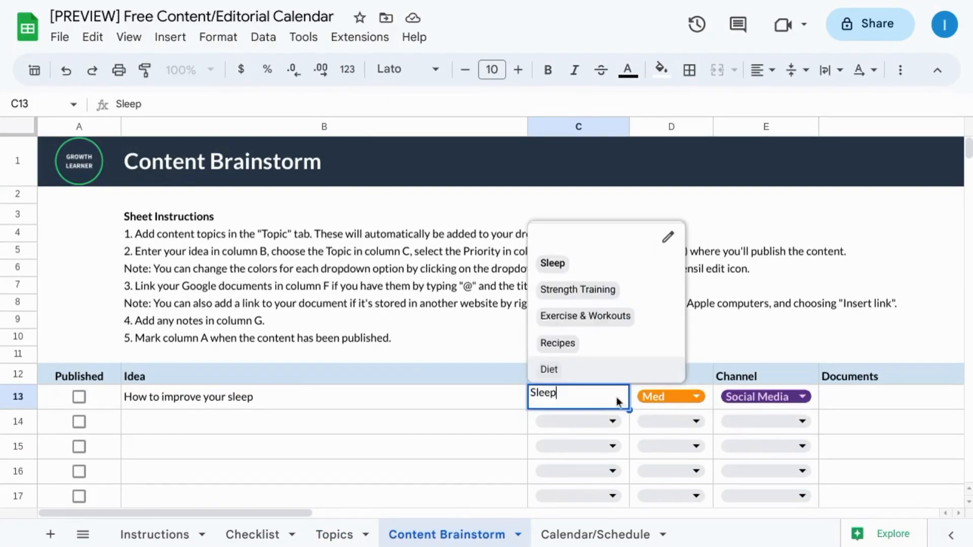
click(694, 398)
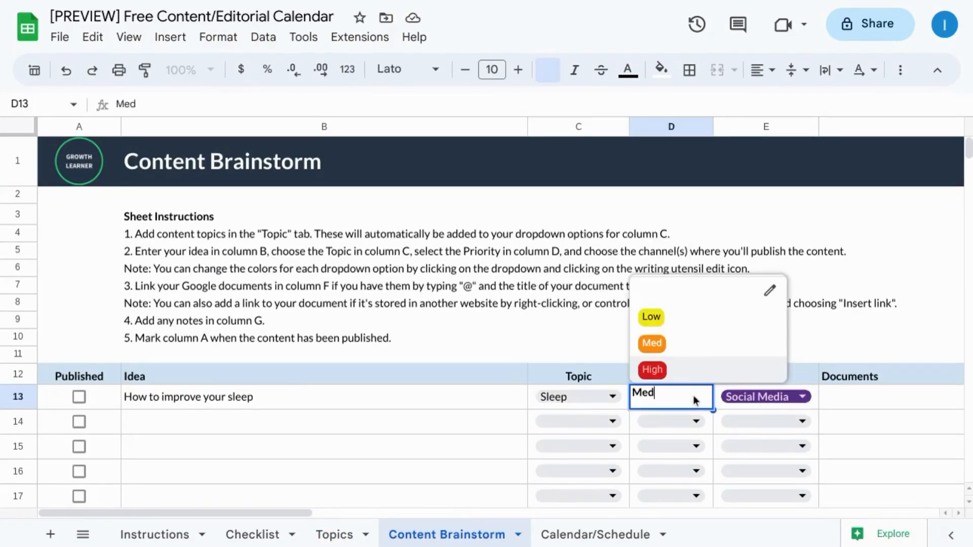
click(820, 403)
click(803, 397)
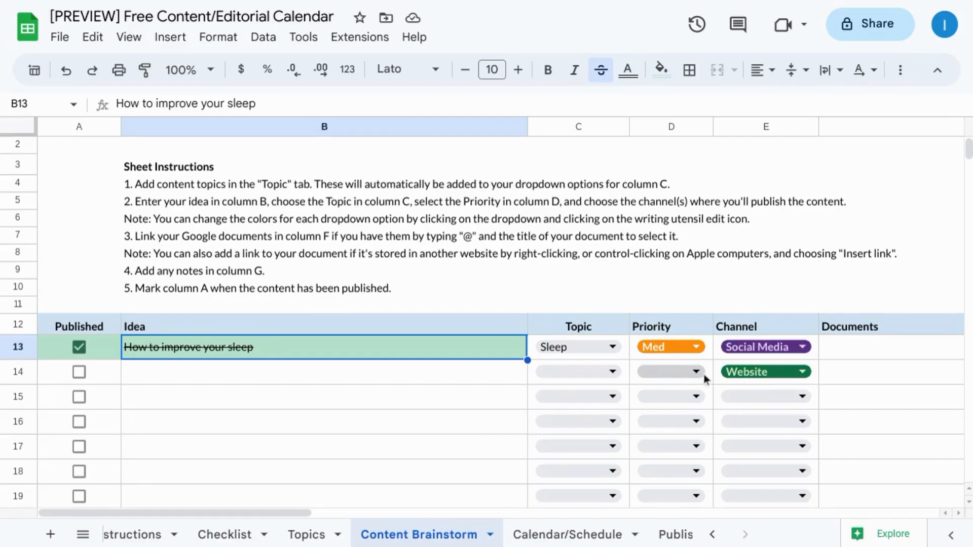
Merge the sleep idea's cell with the empty one beneath it, B13:B14, so the idea spans both channel rows.
click(810, 375)
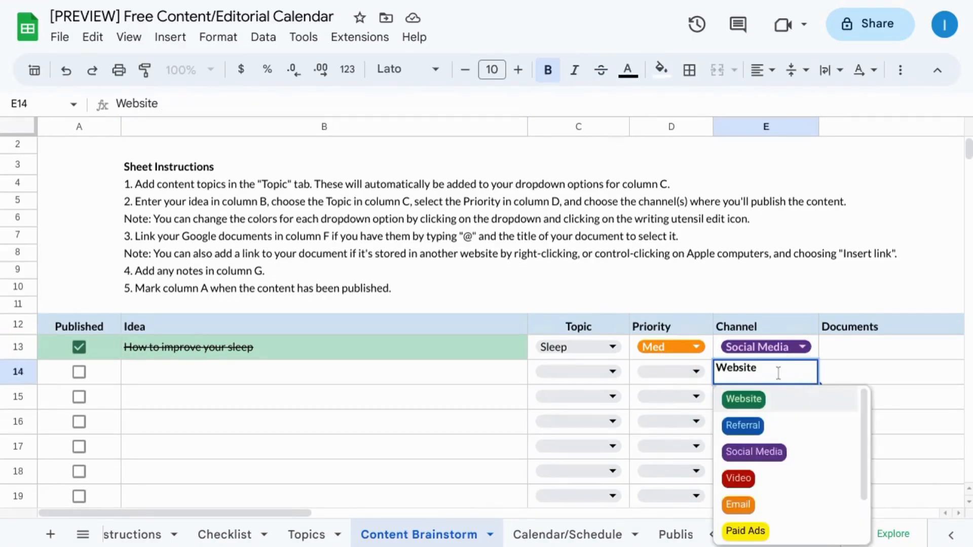
click(477, 368)
drag(497, 347, 499, 370)
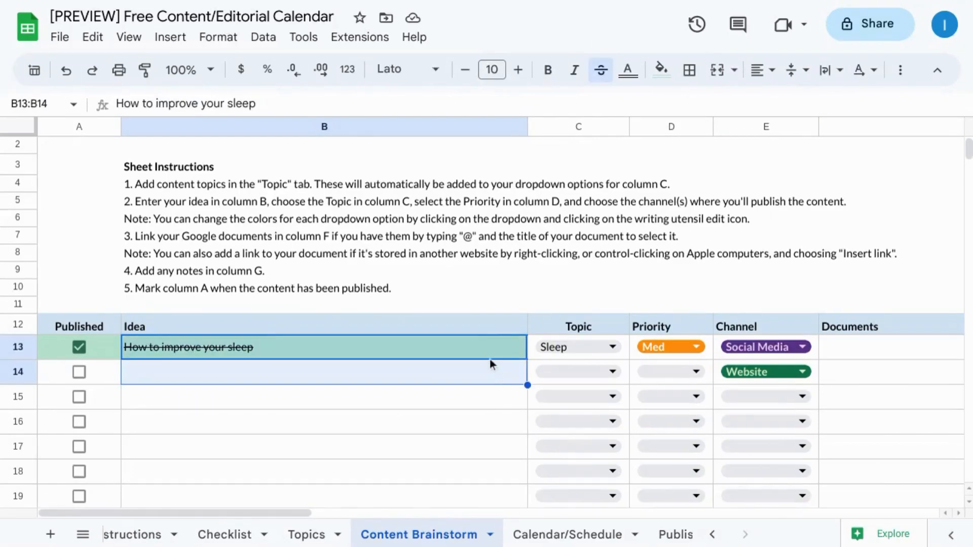
click(718, 71)
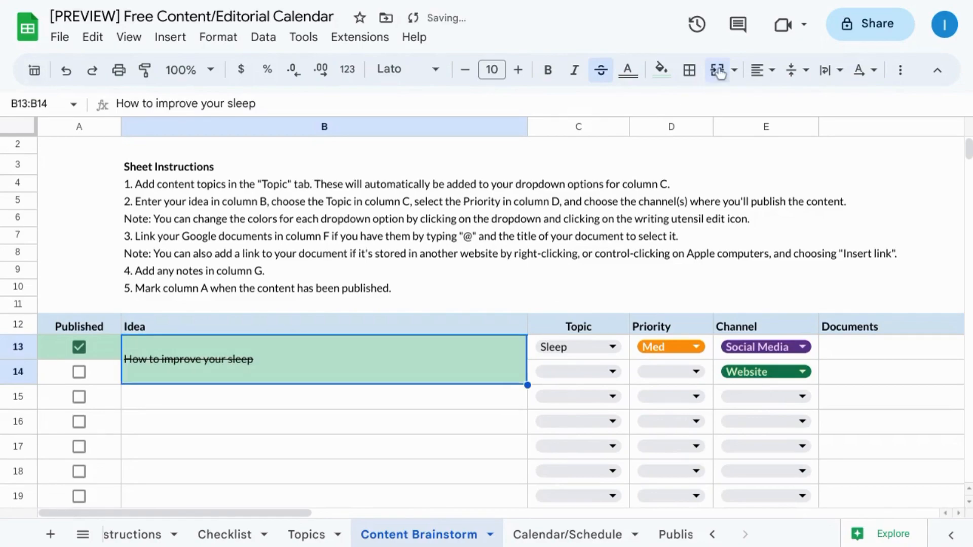
Merge the sleep idea's topic cells C13:C14, and do the same with its priority cells D13:D14.
click(628, 351)
drag(629, 355, 627, 373)
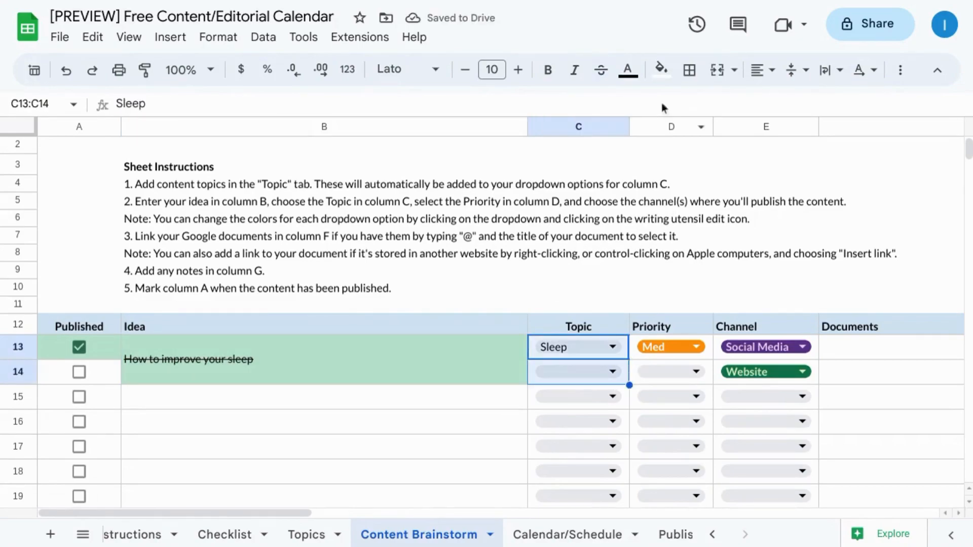
click(718, 70)
drag(710, 351, 708, 372)
click(716, 74)
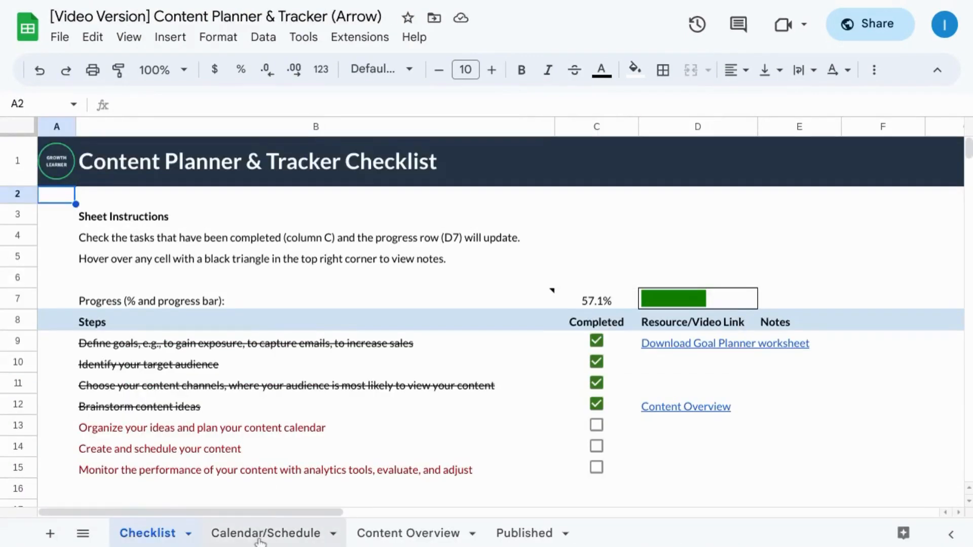
Switch to the Content Planner & Tracker's Calendar/Schedule sheet and look at the option for duplicating it.
click(259, 535)
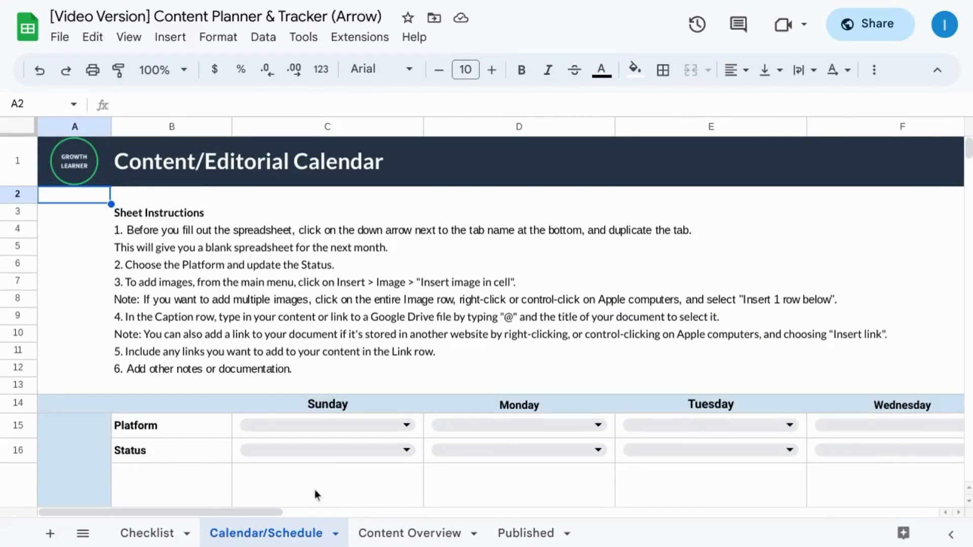
click(336, 536)
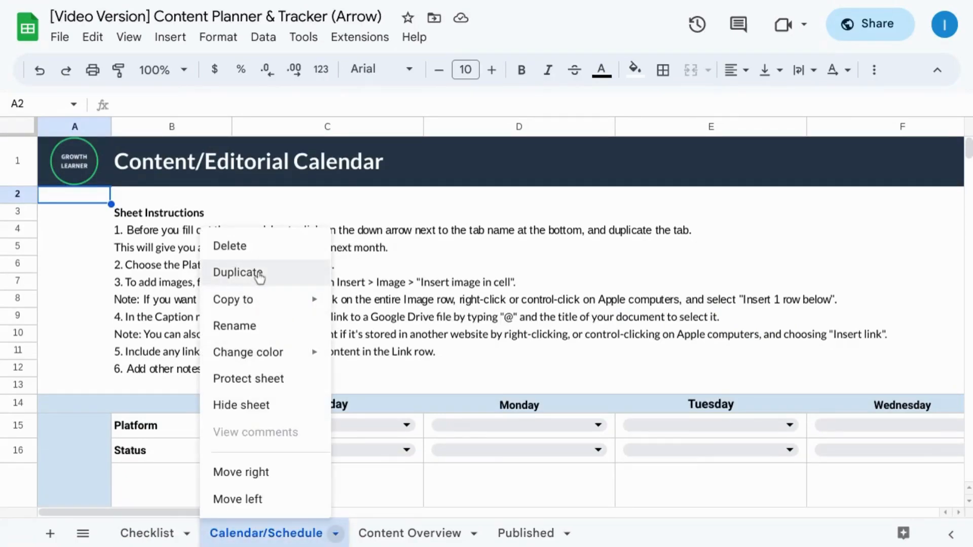
click(169, 262)
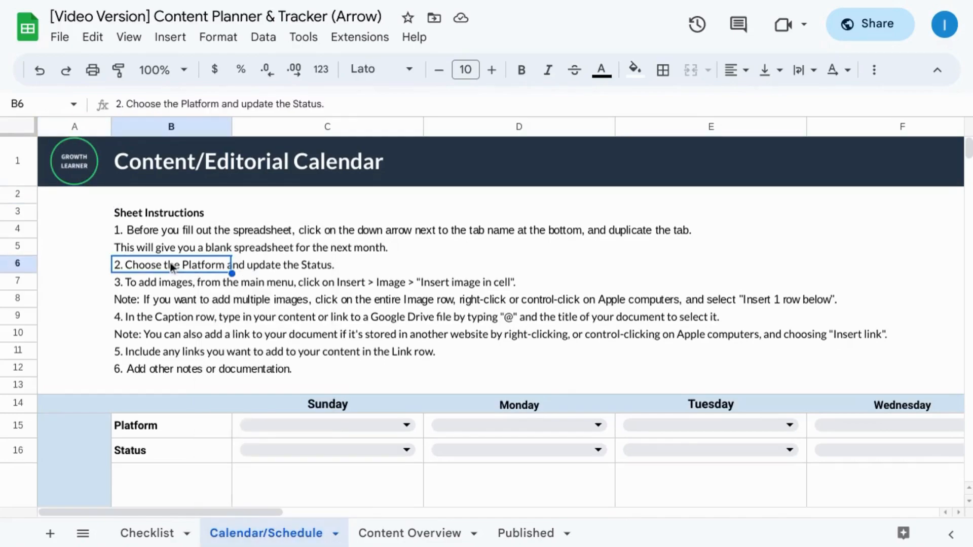
click(69, 196)
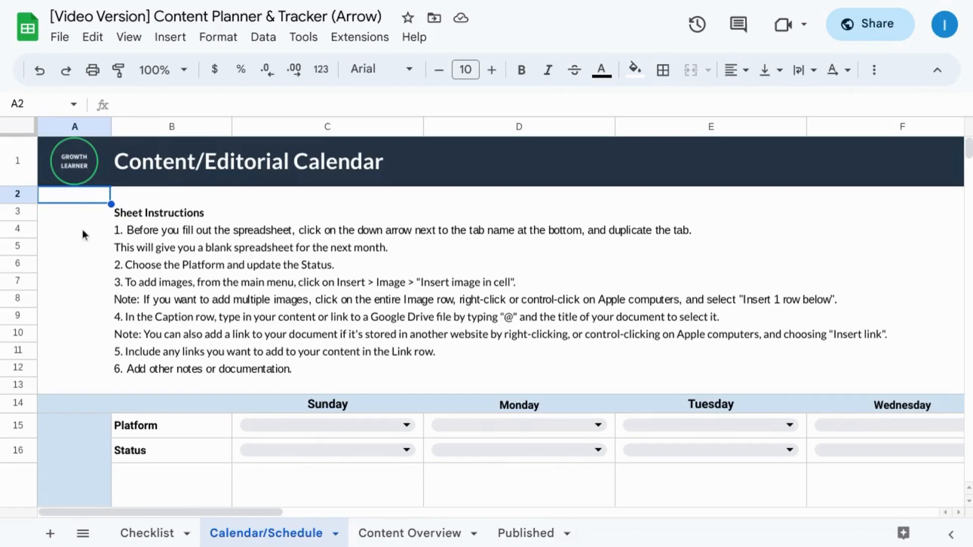
drag(17, 212, 15, 376)
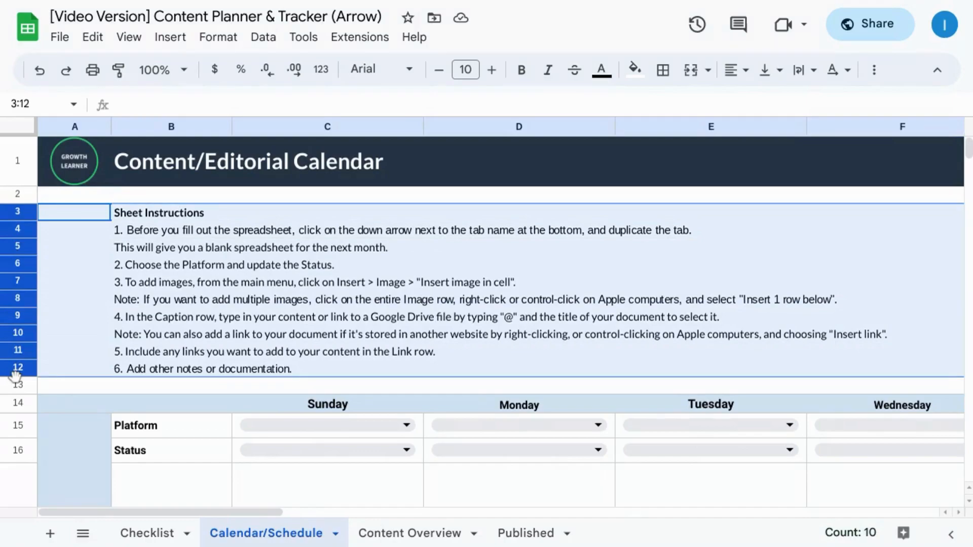
right_click(16, 306)
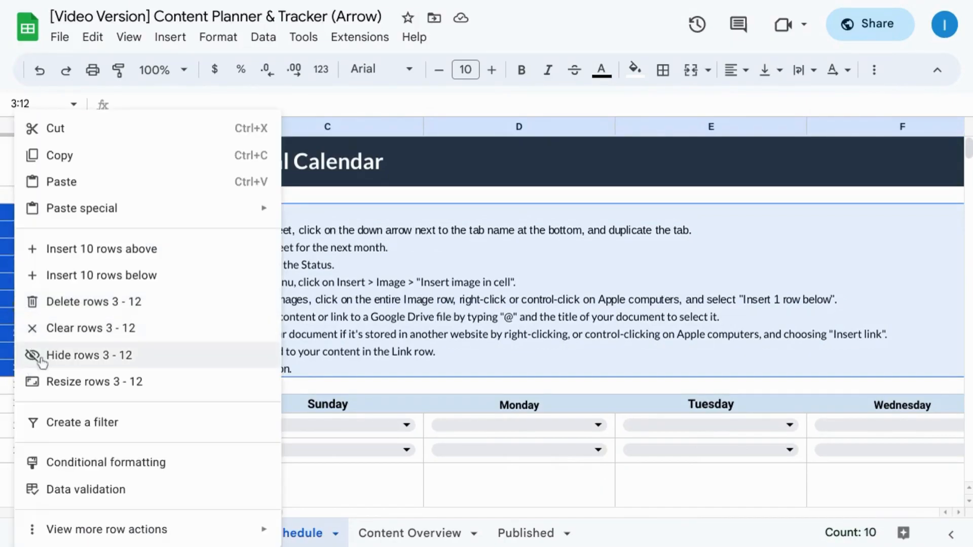
click(333, 279)
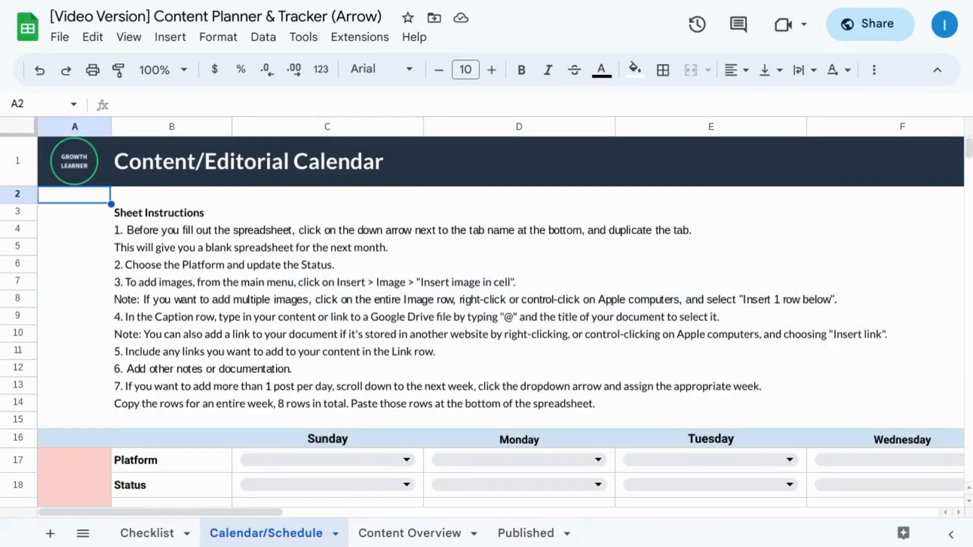
Examine the calendar's weekly blocks, their content rows and the weekday columns.
scroll(487, 322, down, 7)
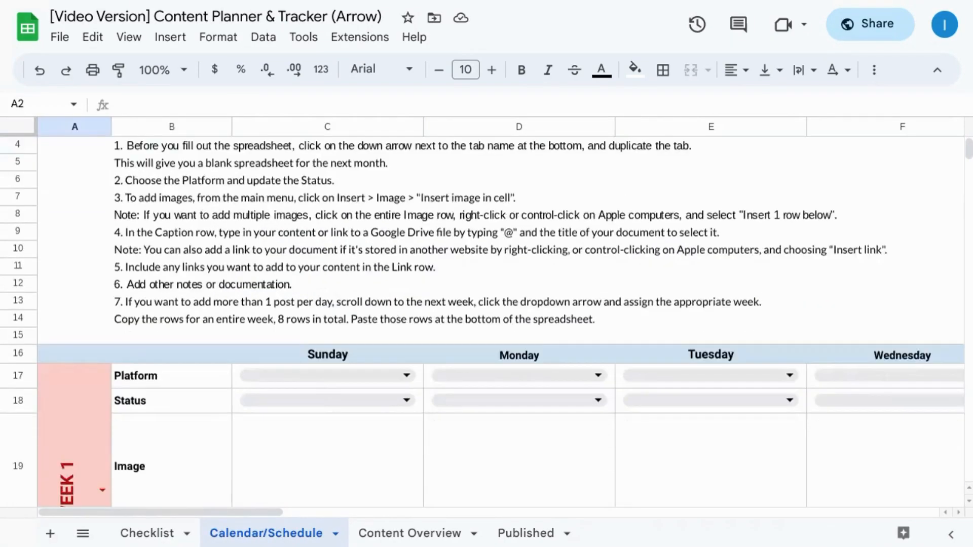
scroll(486, 321, down, 10)
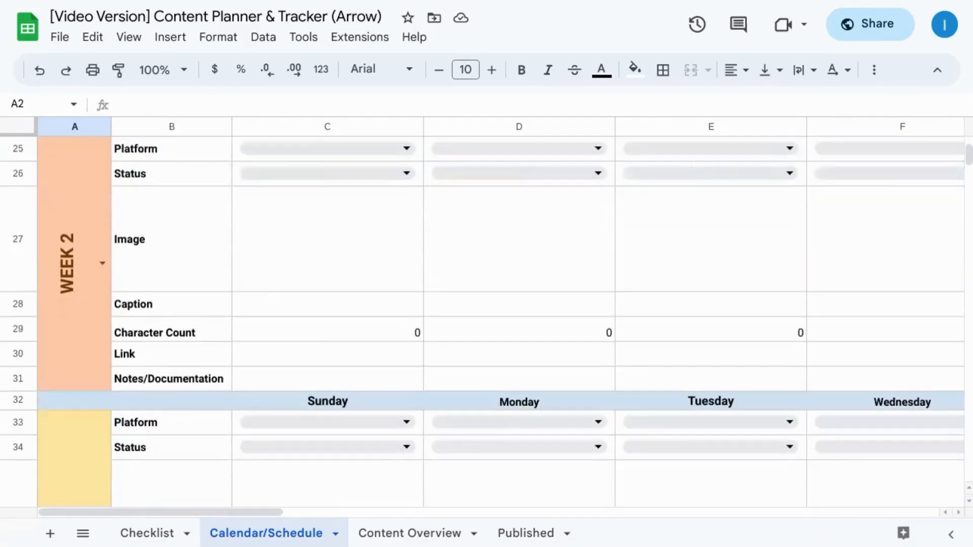
scroll(487, 321, up, 6)
scroll(380, 299, up, 7)
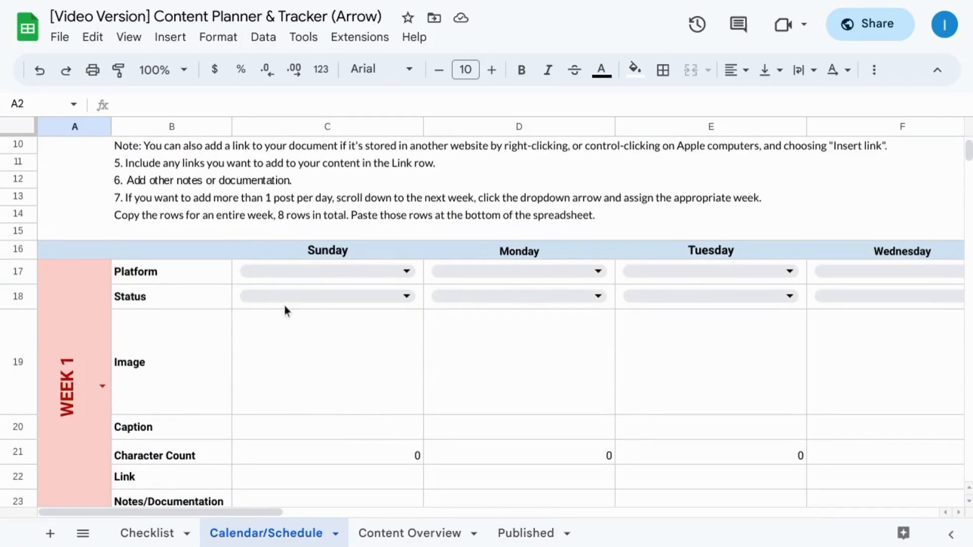
scroll(286, 311, right, 8)
scroll(285, 306, left, 8)
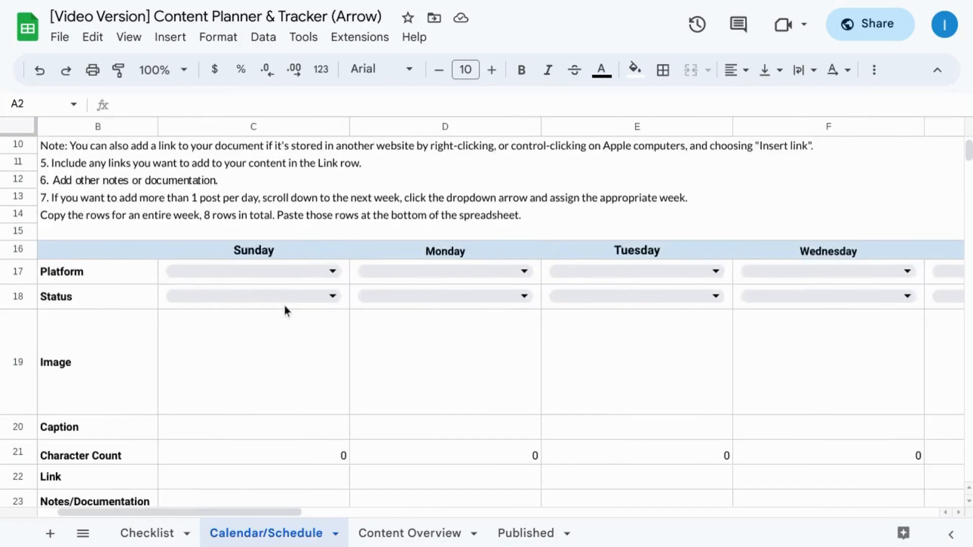
scroll(242, 302, down, 1)
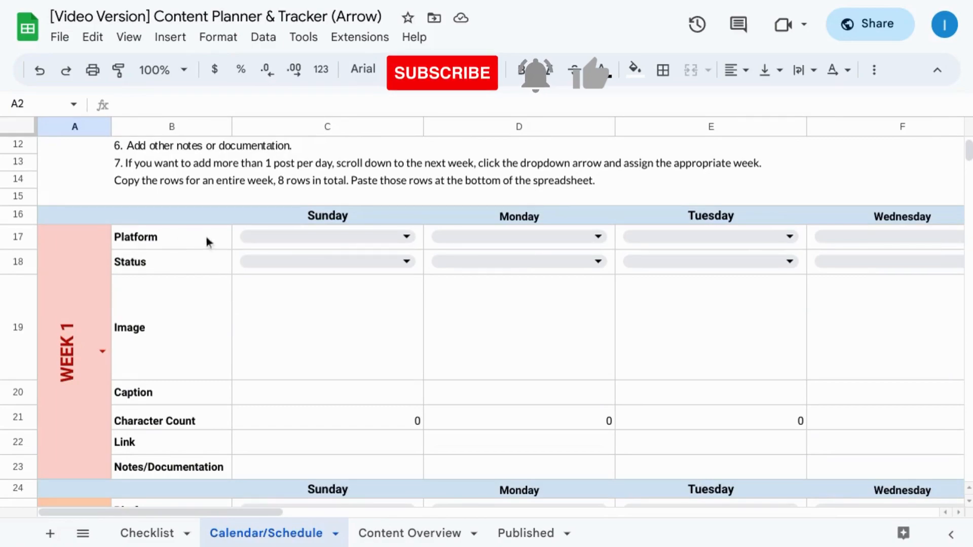
Set the Week 1 Sunday platform to Instagram and look at the available status options for that day.
click(332, 236)
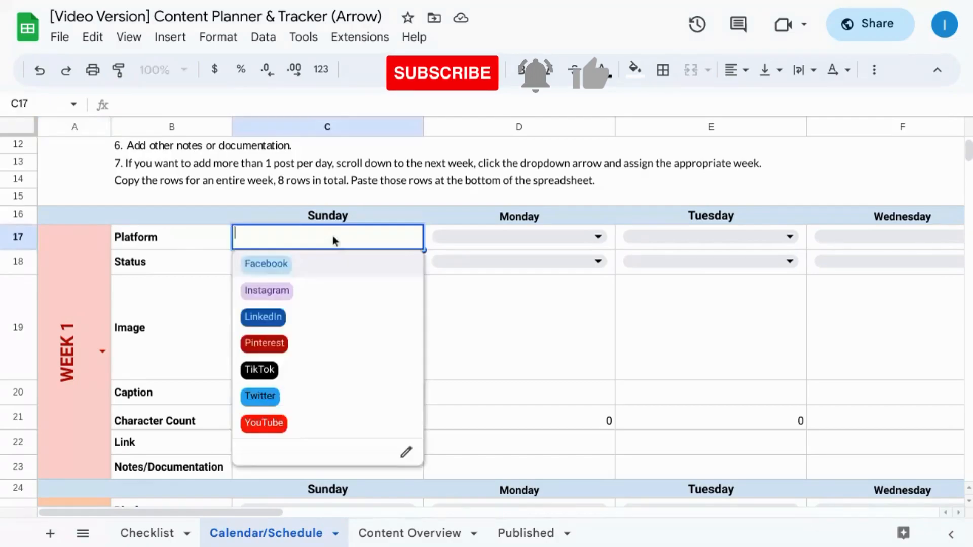
click(278, 290)
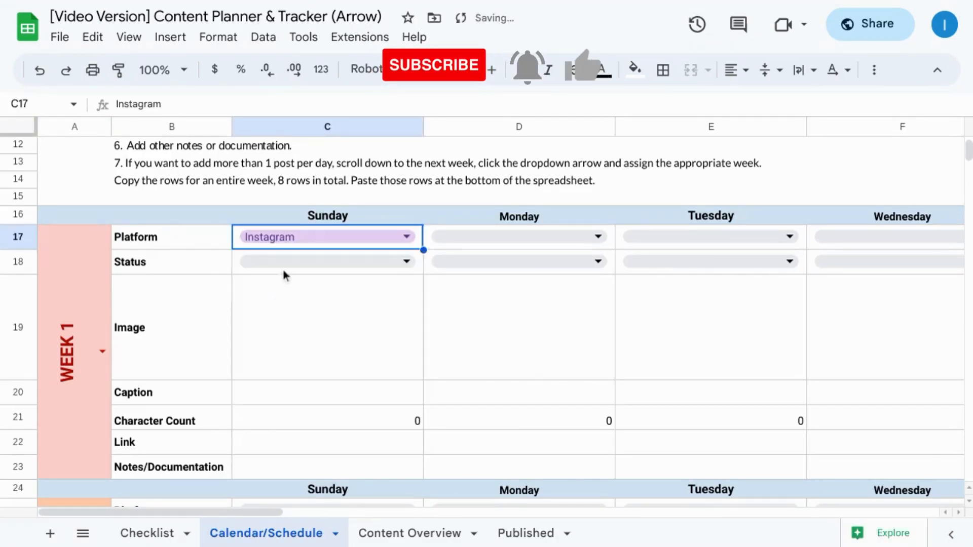
click(309, 260)
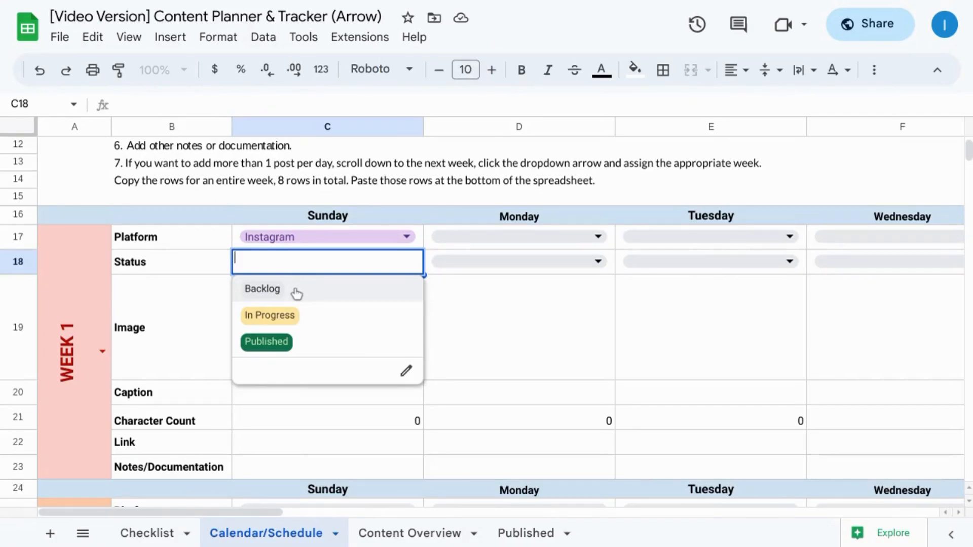
click(450, 292)
Insert the analytics screenshot from the recent Google Drive images inside the Week 1 Sunday image cell C19.
click(293, 325)
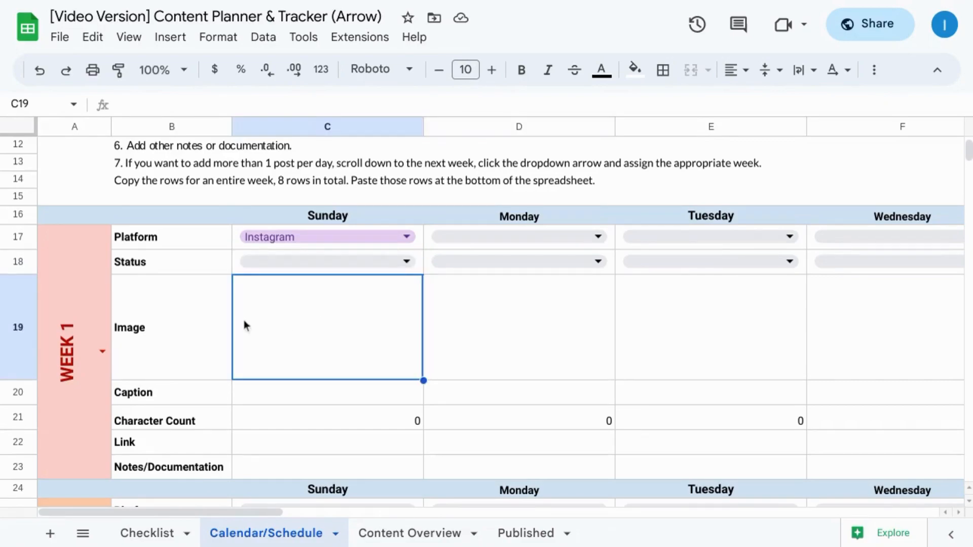
click(169, 43)
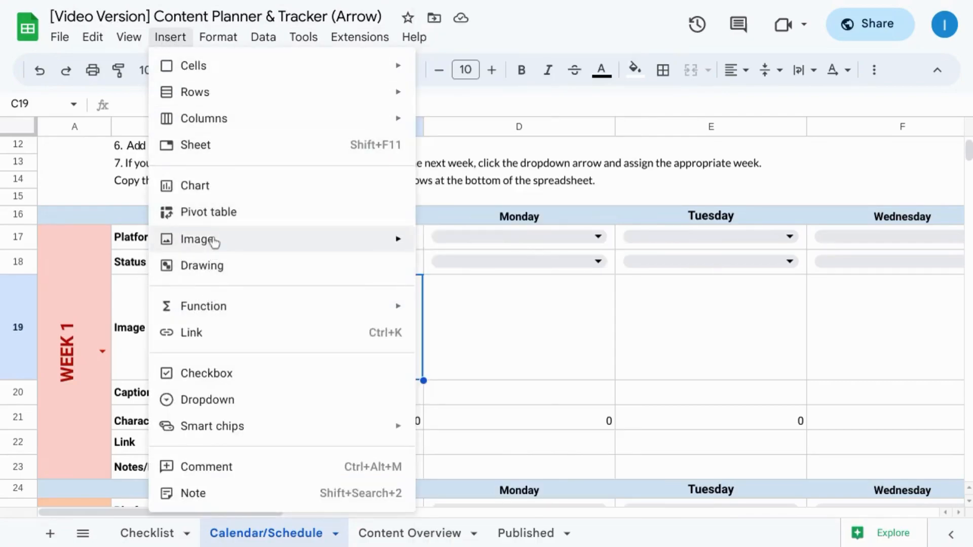
mouse_move(213, 241)
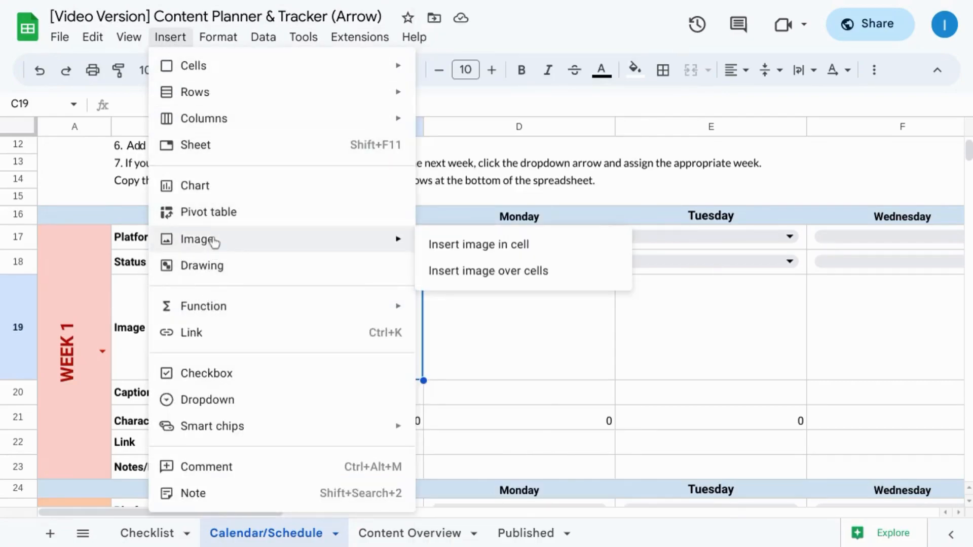
click(488, 245)
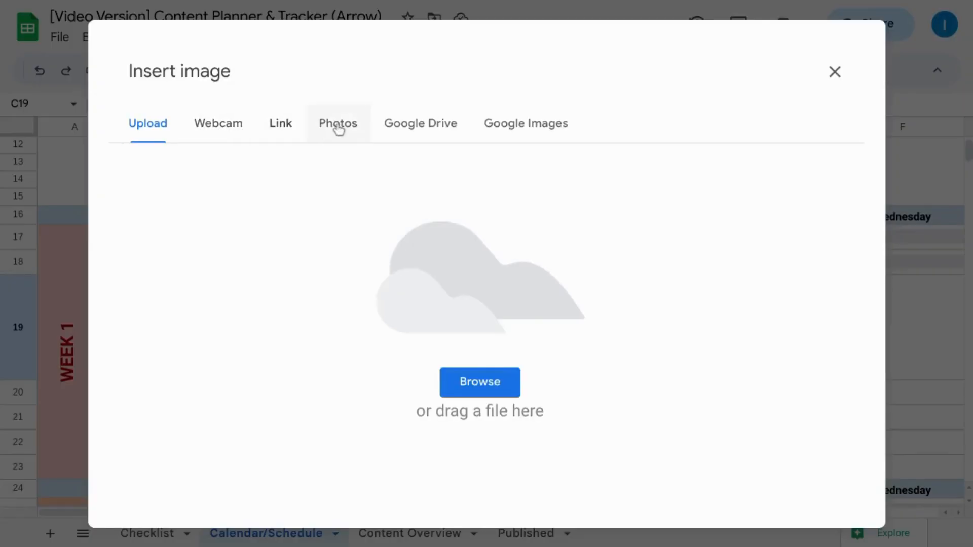
click(414, 126)
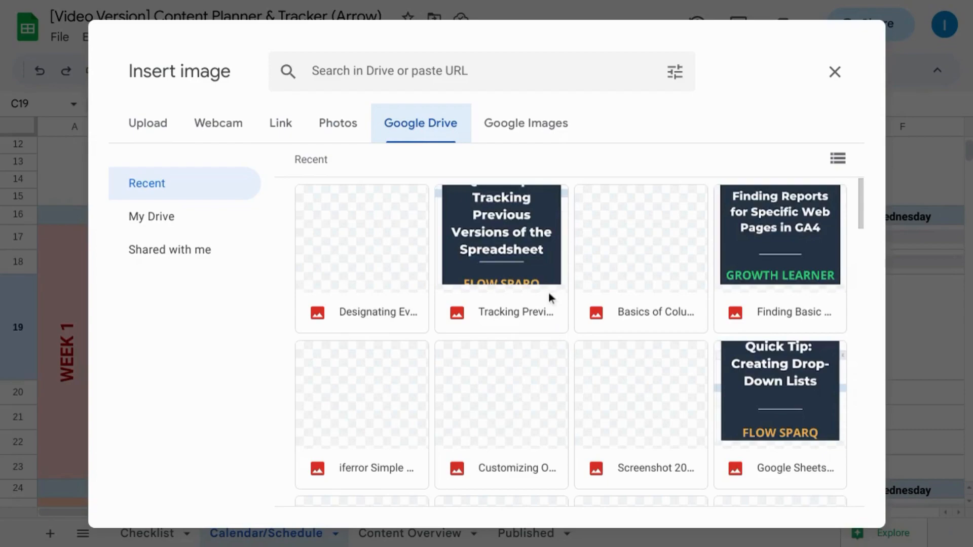
click(641, 374)
click(816, 480)
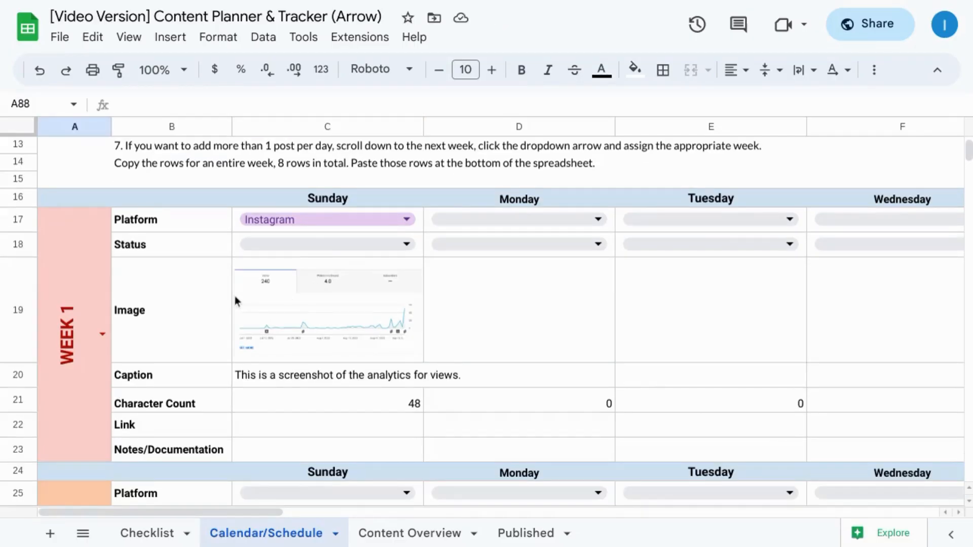
Try adding a blank row below the Week 1 image row 19 as space for another image.
right_click(17, 304)
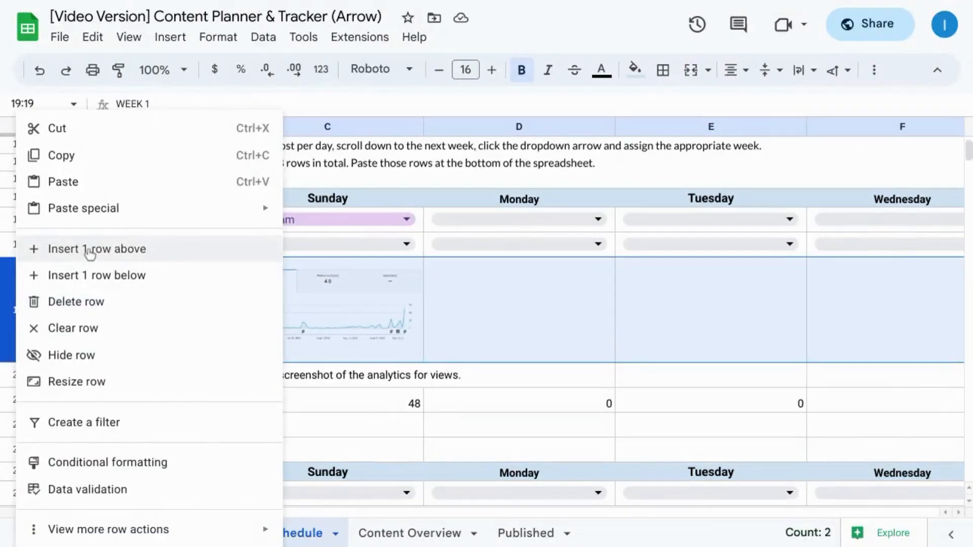
click(131, 276)
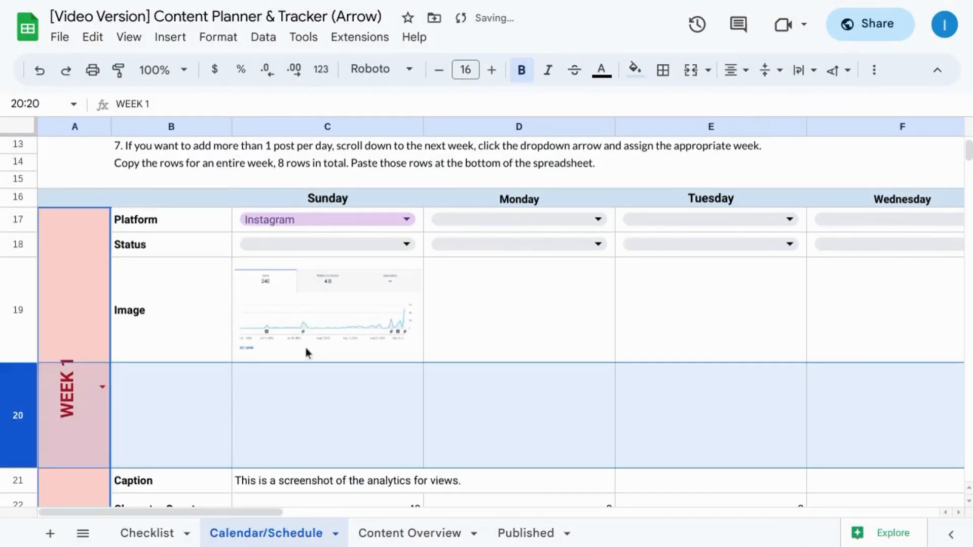
click(319, 410)
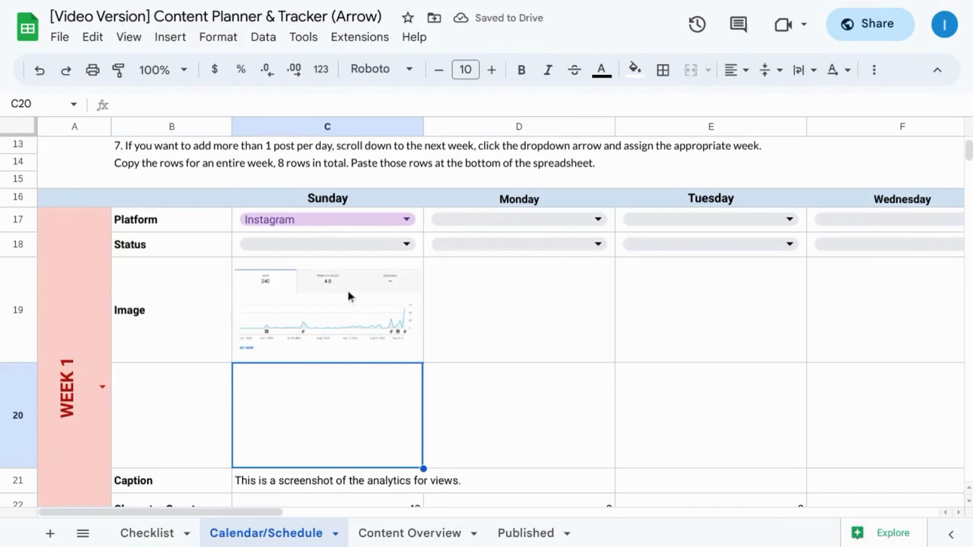
key(ctrl+z)
Enter the Week 1 Sunday caption "This is a screenshot of the analytics for views." in C20.
click(310, 394)
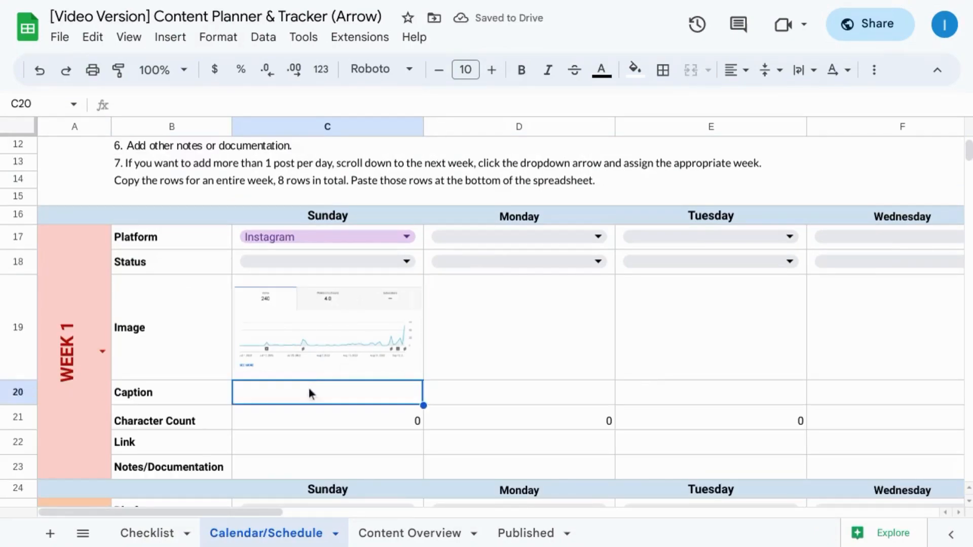
text(This is a screenshot of the analytics for views.)
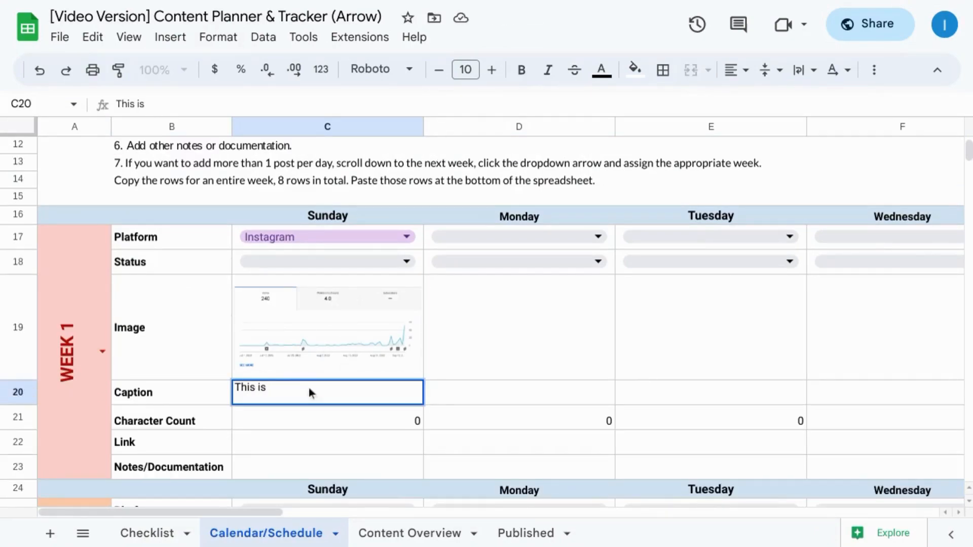
key(Return)
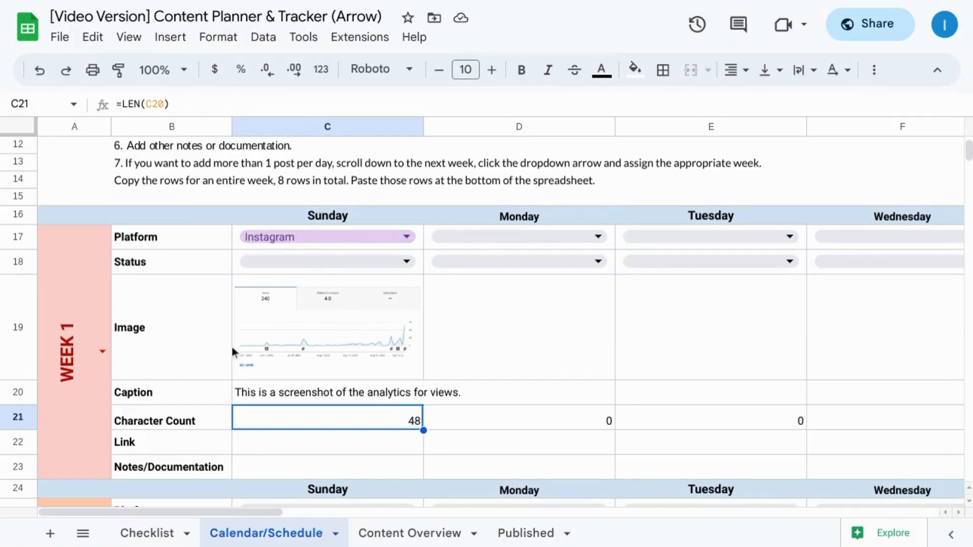
Try relabelling the second weekly block in A25:A31 as WEEK 1.
scroll(233, 347, down, 2)
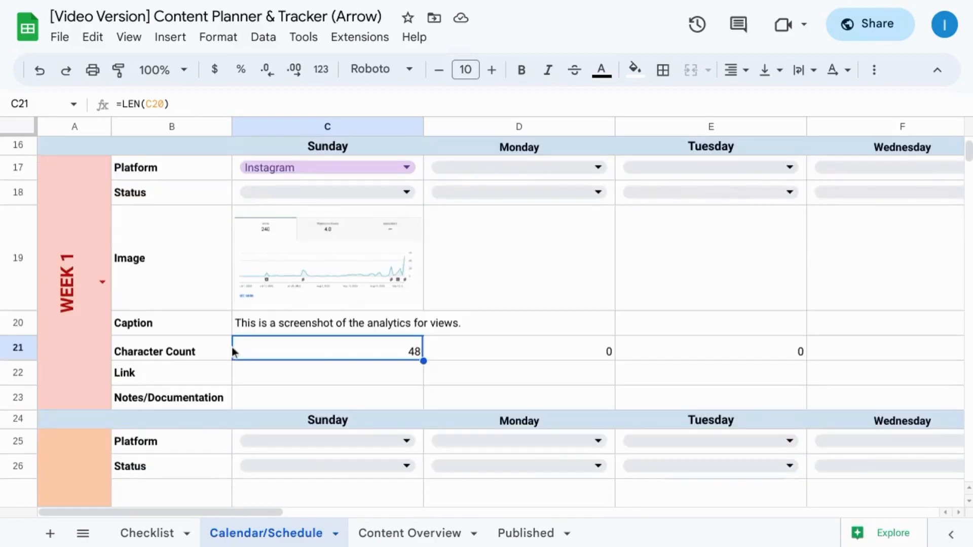
scroll(233, 350, down, 2)
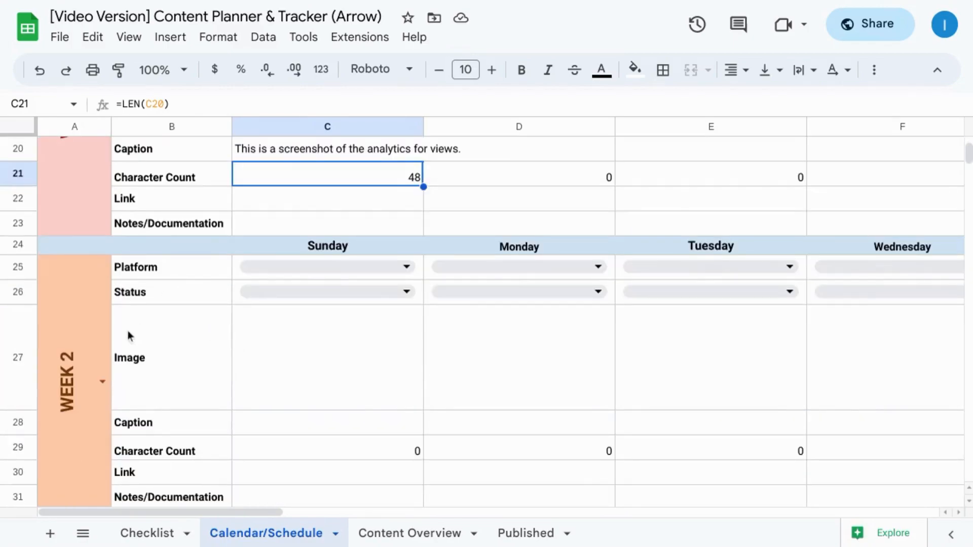
click(103, 383)
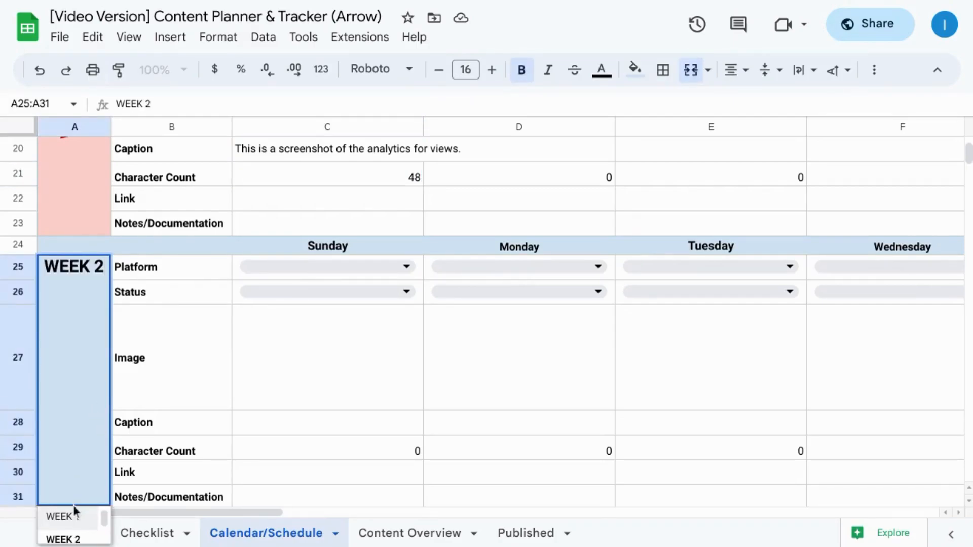
click(195, 418)
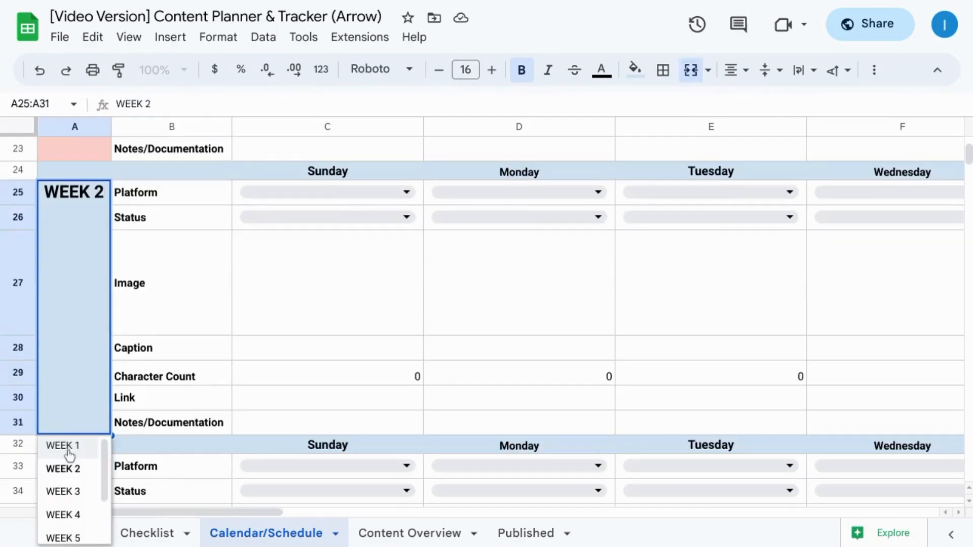
click(63, 446)
Set the Sunday platform in C25 to Instagram and compare that block with the Week 1 block above it.
scroll(169, 303, up, 4)
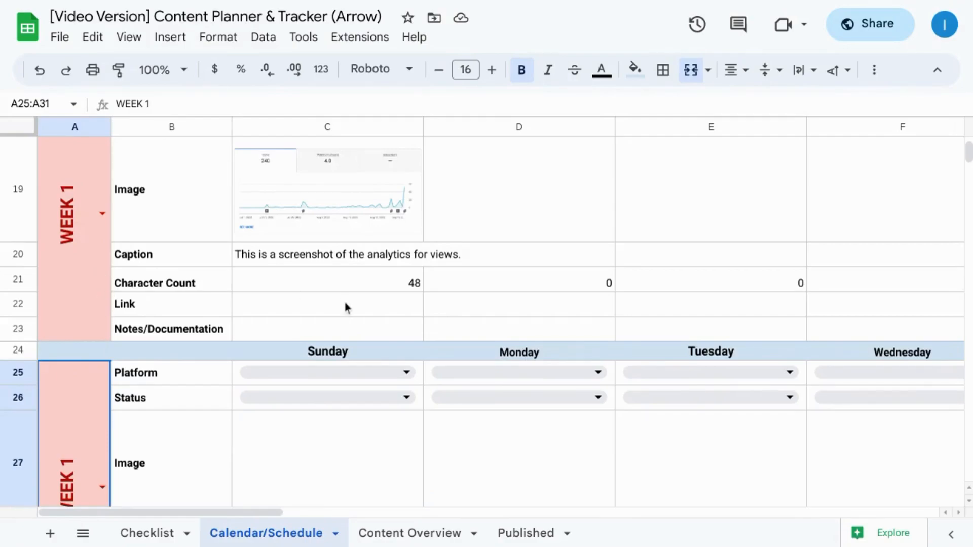
scroll(345, 302, down, 2)
click(386, 266)
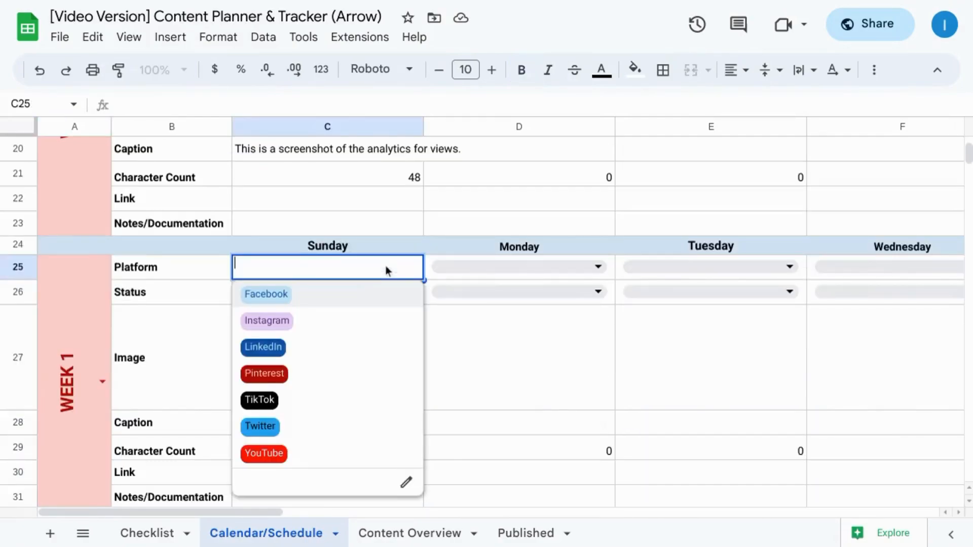
click(287, 322)
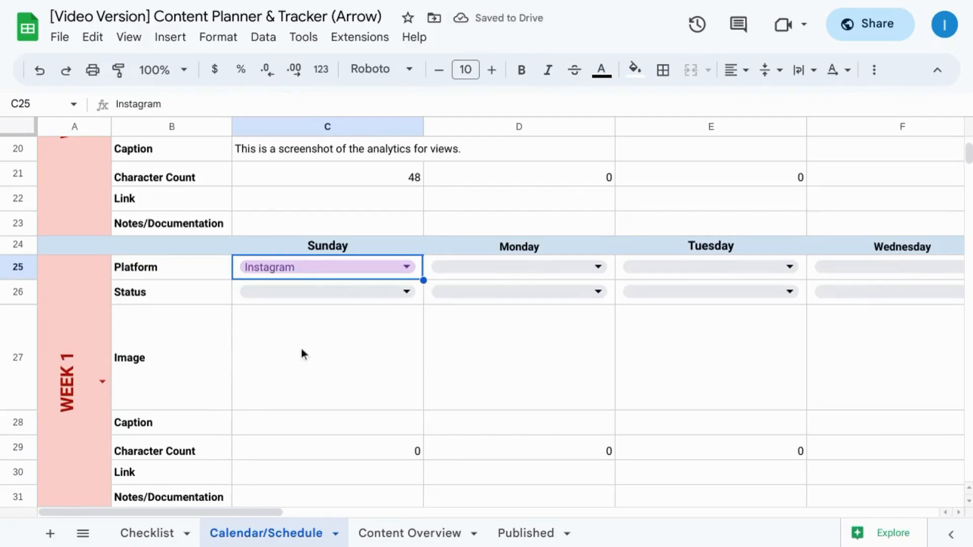
scroll(301, 347, up, 3)
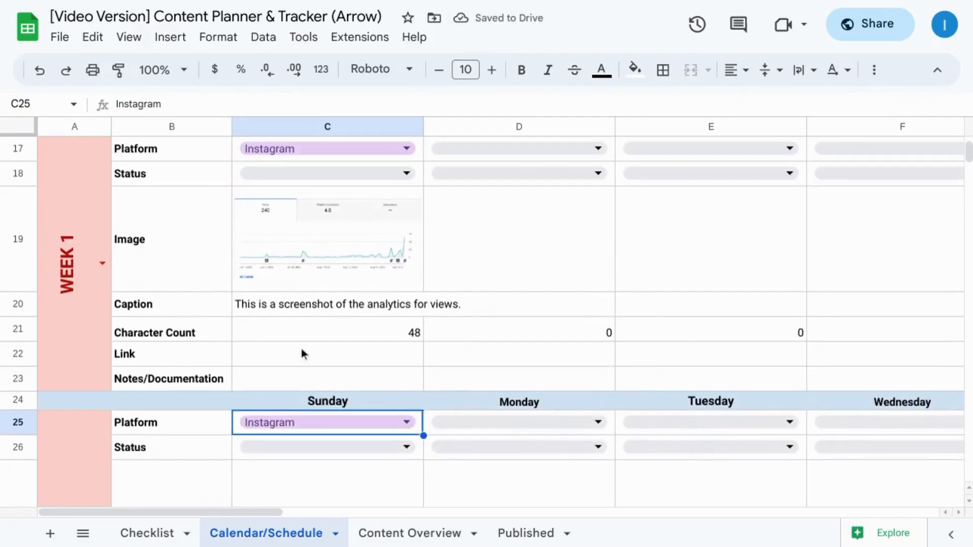
scroll(354, 406, down, 5)
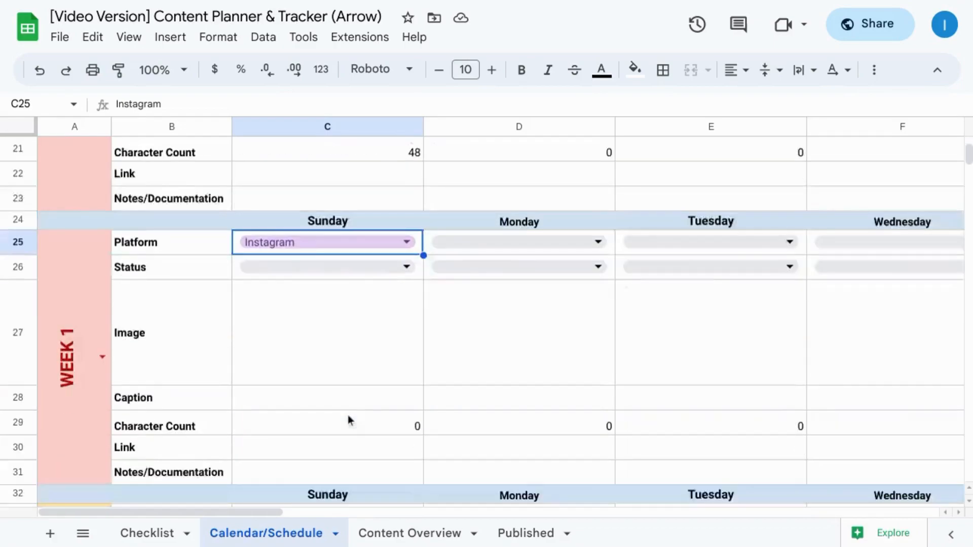
click(102, 282)
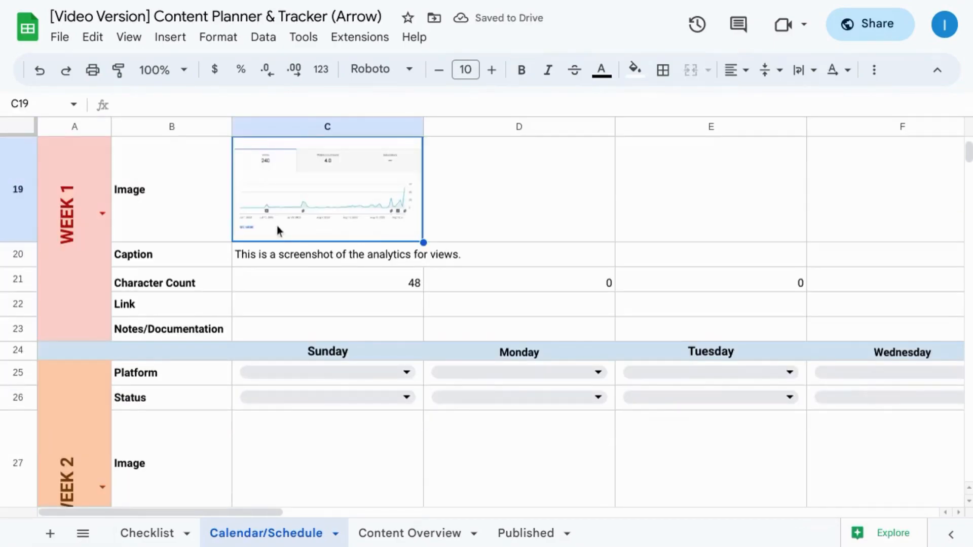
Copy the last unlabelled weekly block, rows 80 to 87, and paste it directly below, starting at A88.
scroll(277, 228, down, 5)
scroll(277, 226, down, 15)
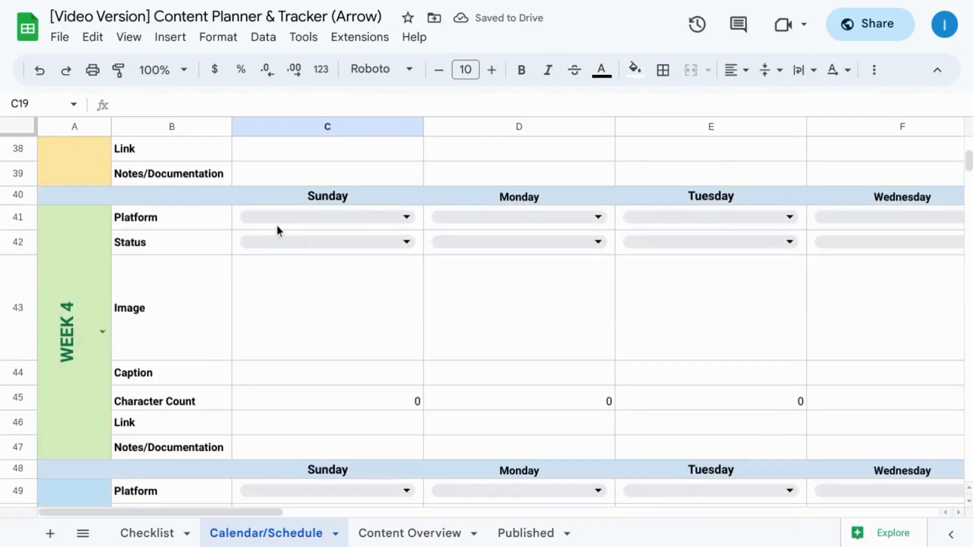
scroll(277, 227, down, 8)
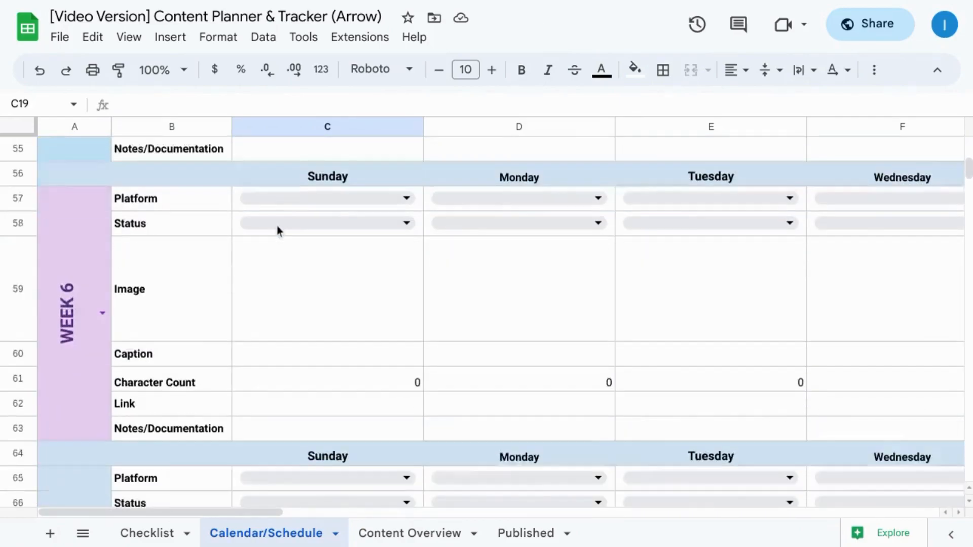
scroll(151, 227, down, 2)
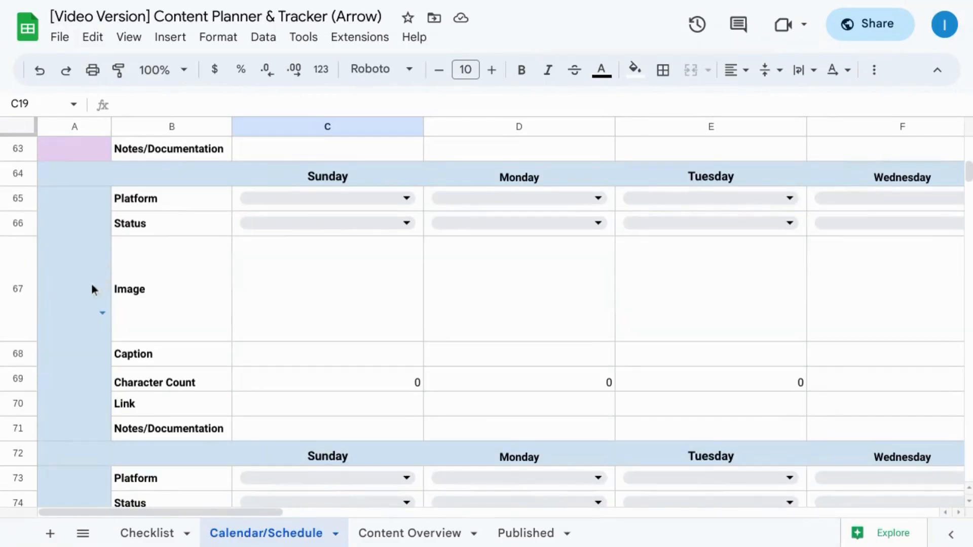
scroll(157, 260, down, 1)
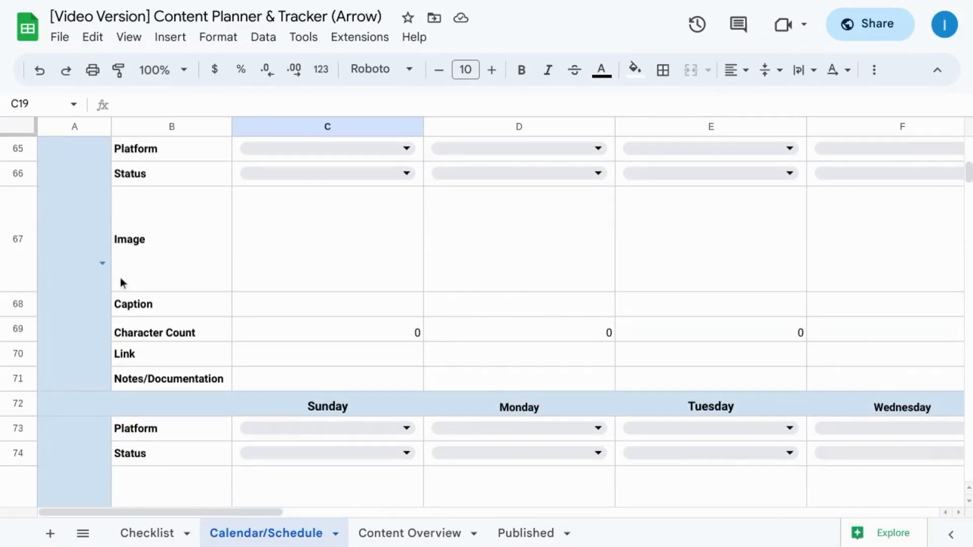
scroll(101, 273, down, 10)
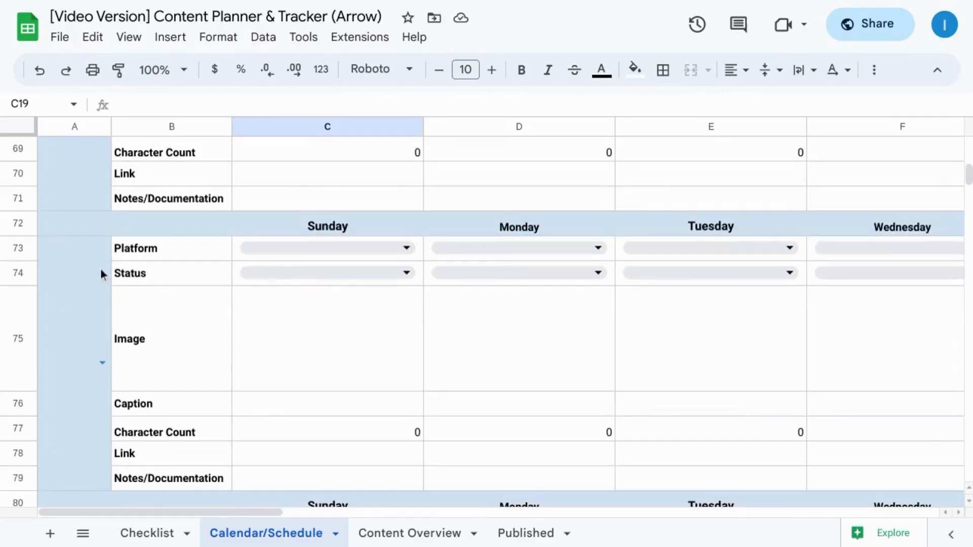
scroll(101, 274, down, 1)
scroll(101, 274, up, 1)
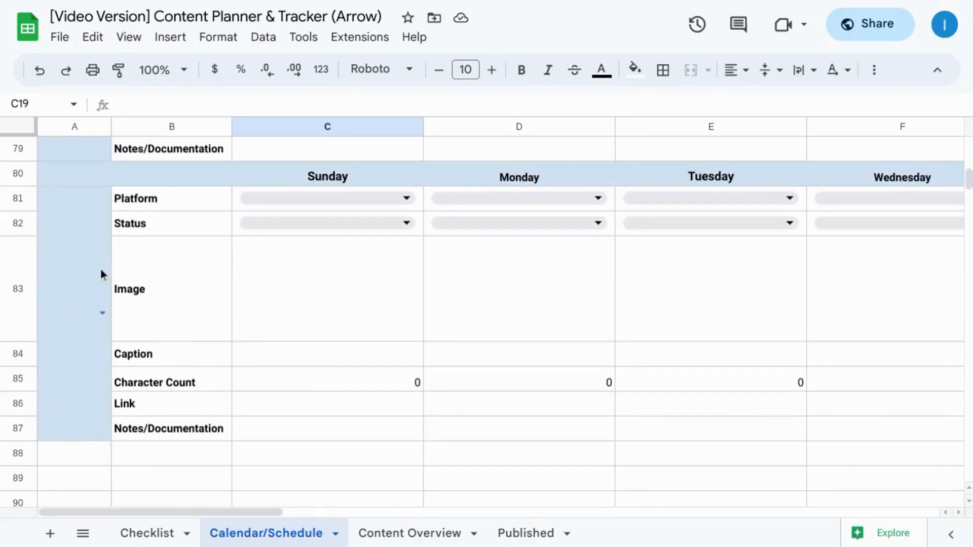
drag(17, 175, 26, 430)
key(ctrl+c)
scroll(85, 426, down, 4)
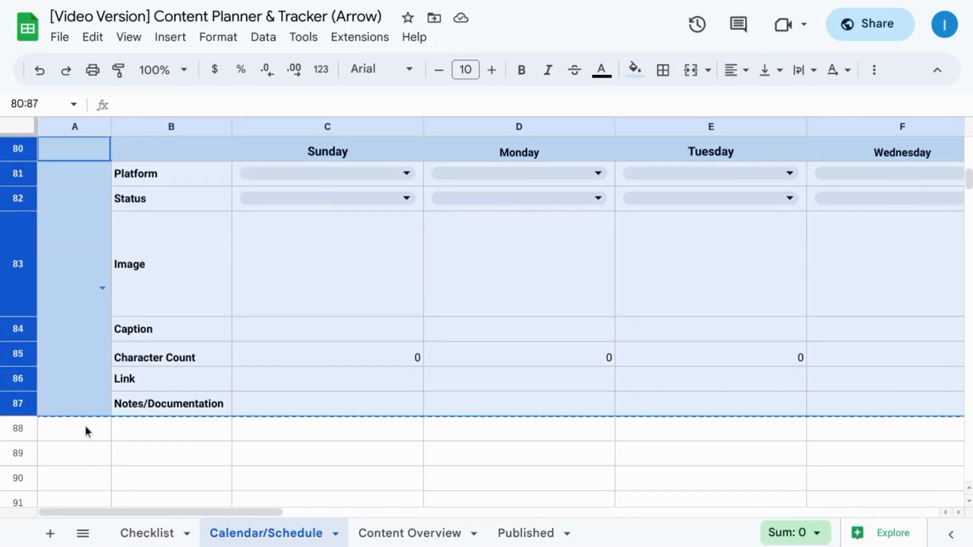
click(48, 359)
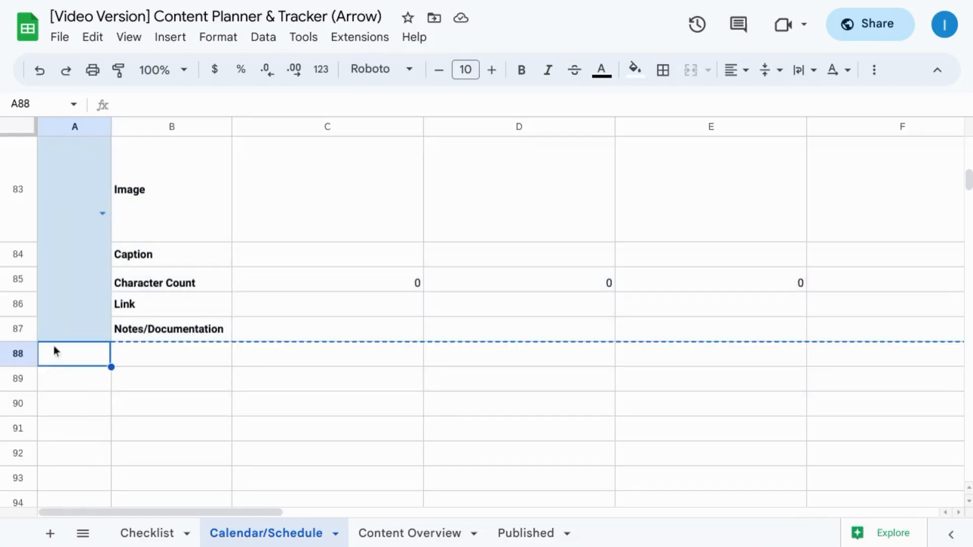
key(ctrl+v)
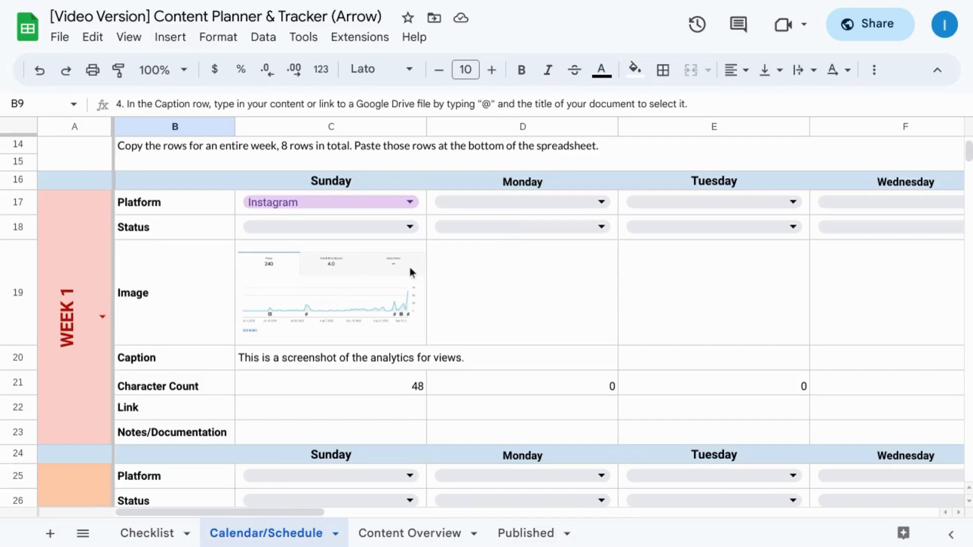
Look across the calendar's weekday columns through Saturday with the week labels frozen, and down to the Week 2 block.
scroll(411, 270, right, 10)
scroll(409, 267, left, 4)
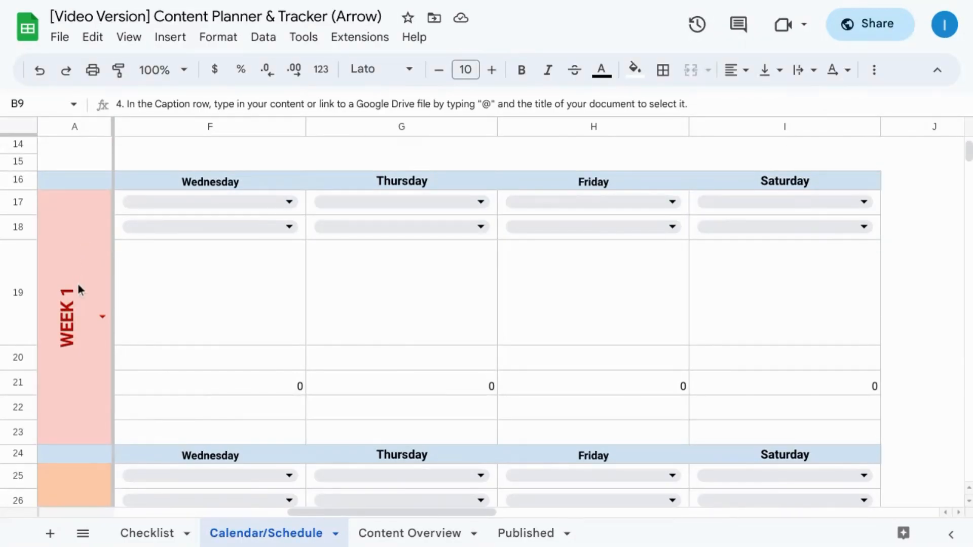
scroll(188, 318, down, 1)
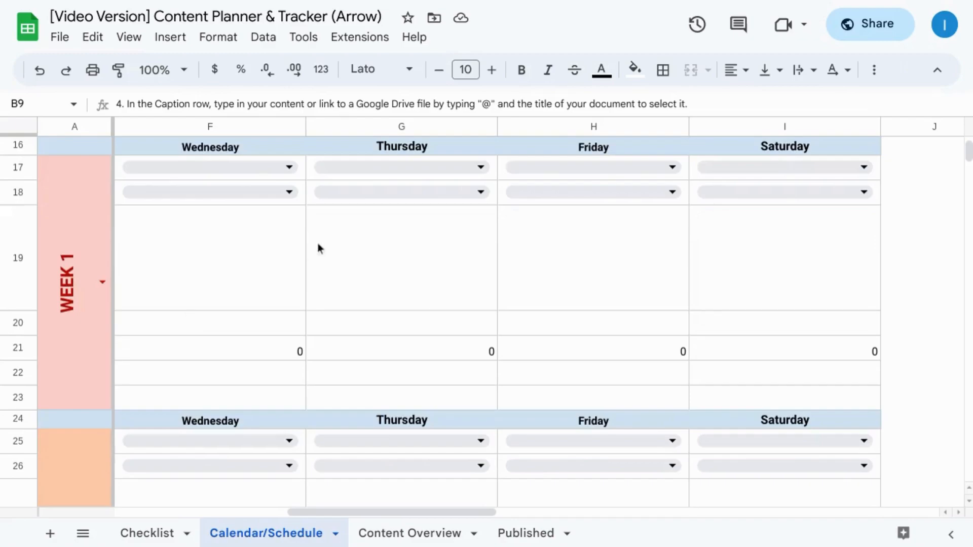
scroll(318, 245, left, 5)
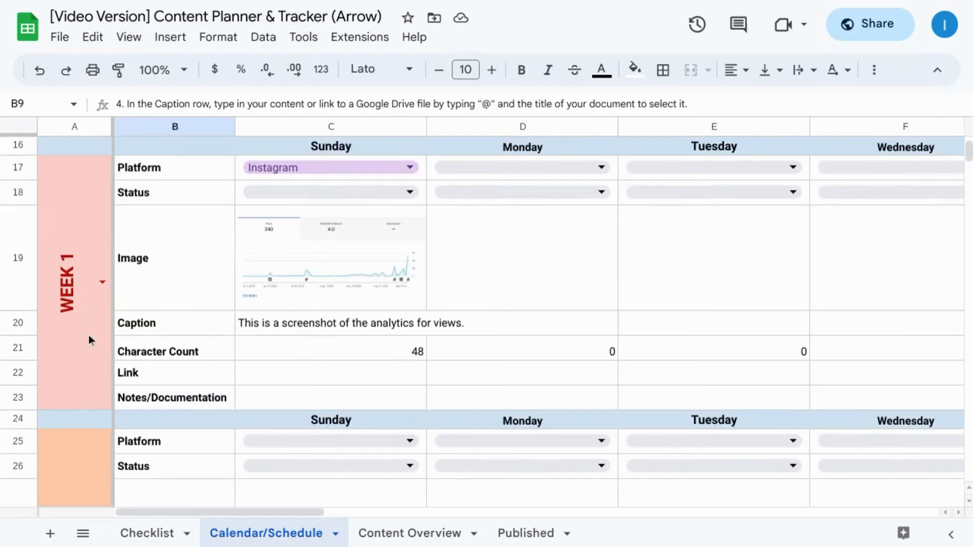
scroll(89, 335, down, 3)
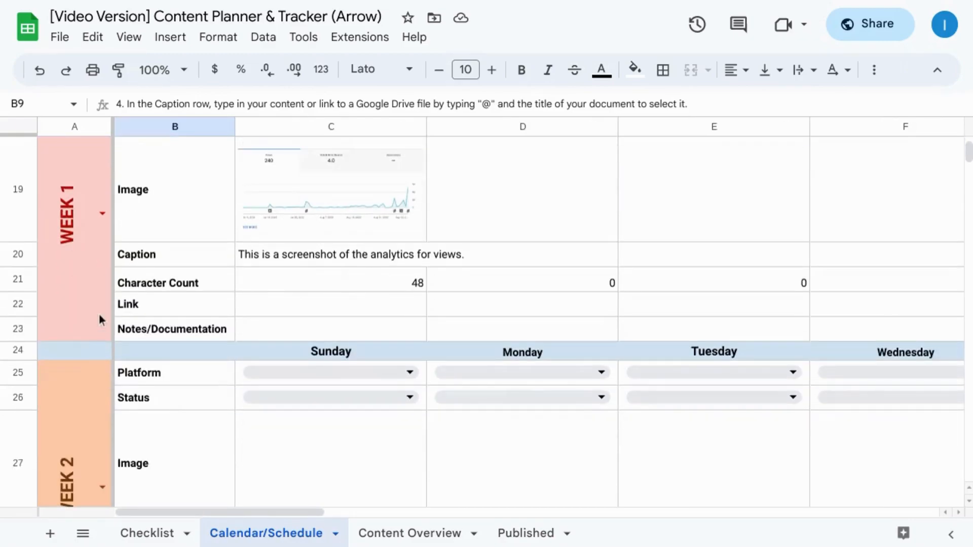
Look over the Week 1 block and its instructions, and select the Week 2 label cell A25:A31 for comparison.
scroll(212, 215, up, 5)
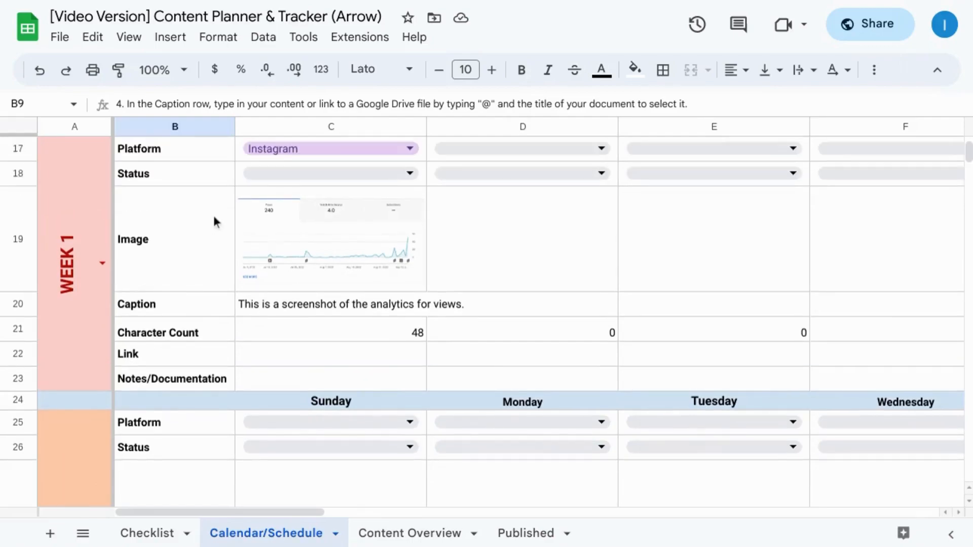
scroll(218, 238, up, 1)
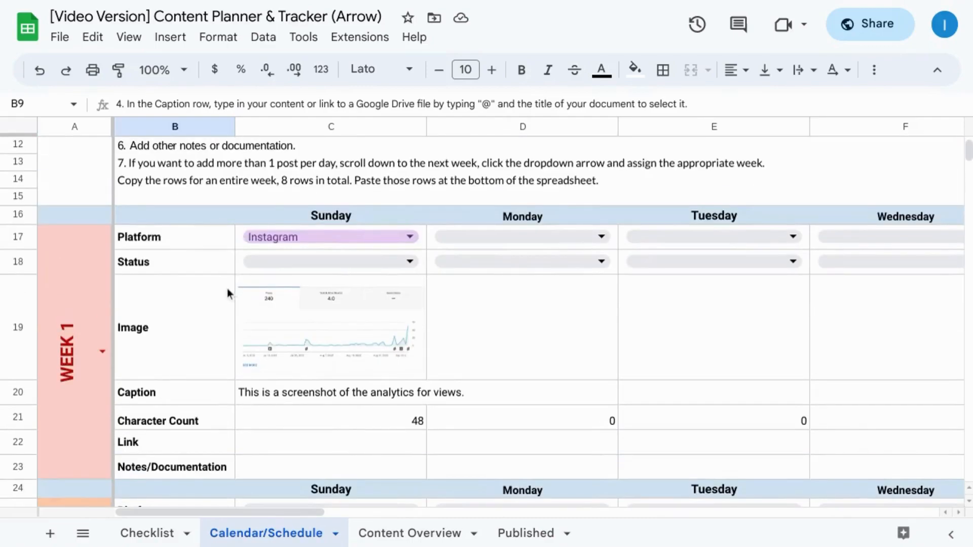
scroll(227, 288, down, 3)
scroll(227, 288, down, 2)
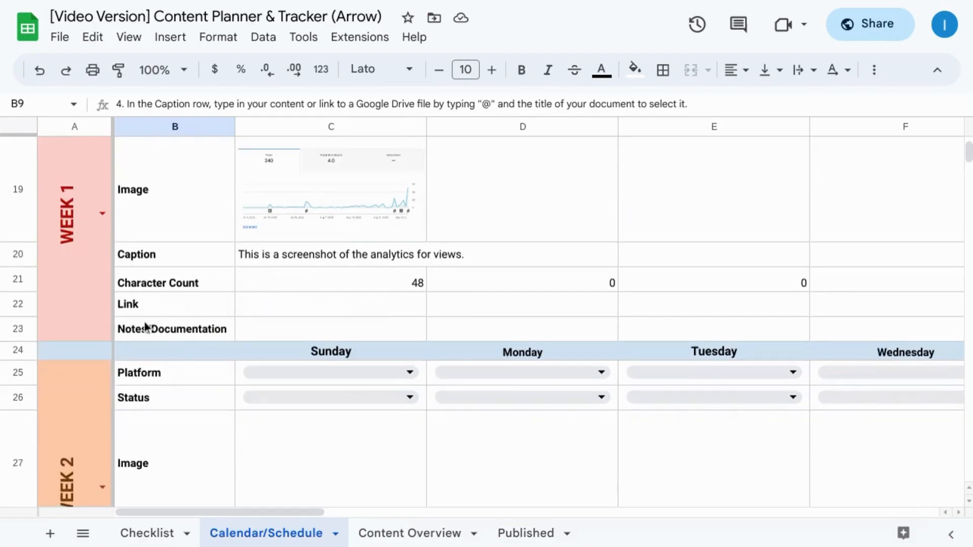
scroll(144, 327, down, 3)
click(90, 346)
scroll(89, 347, up, 3)
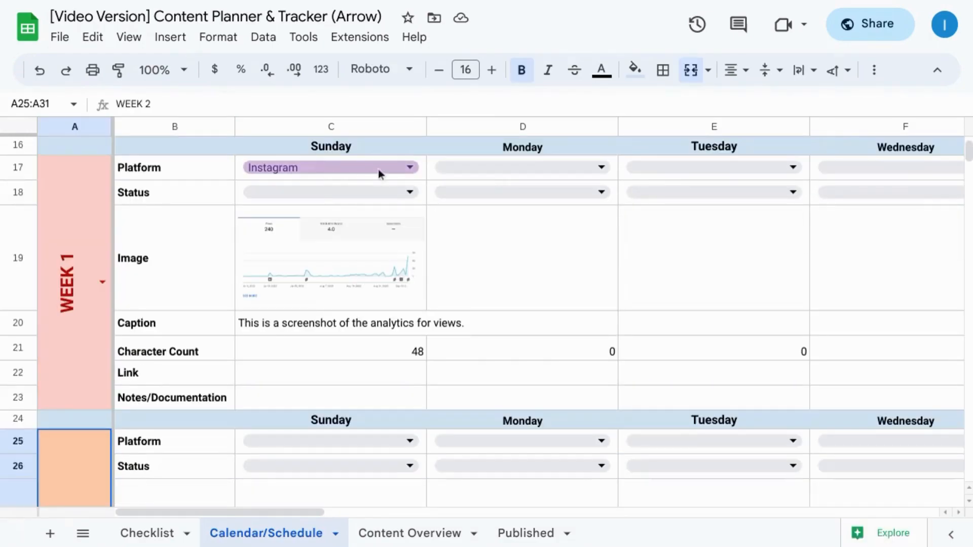
Open the dropdown rule of the Week 1 Sunday platform cell C17 for editing and review its platform options.
click(409, 169)
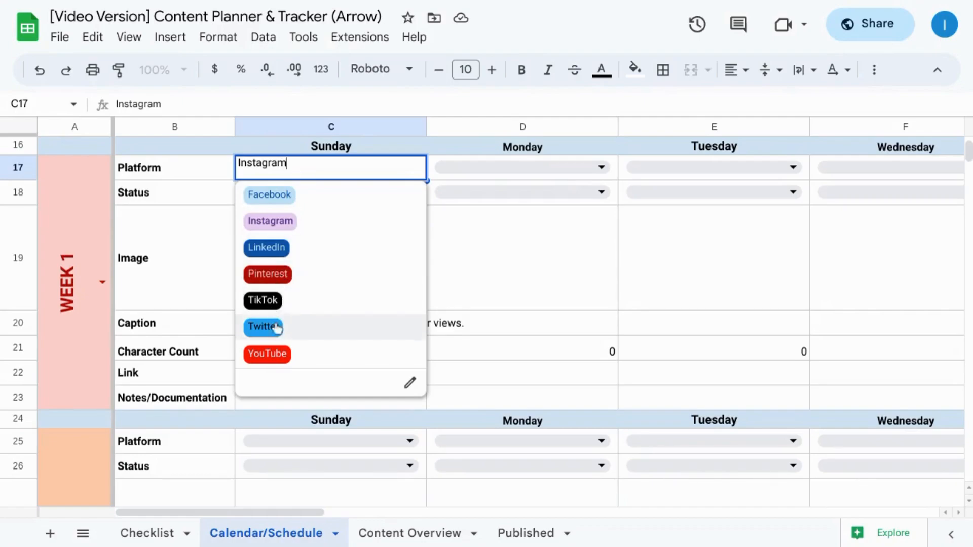
click(410, 384)
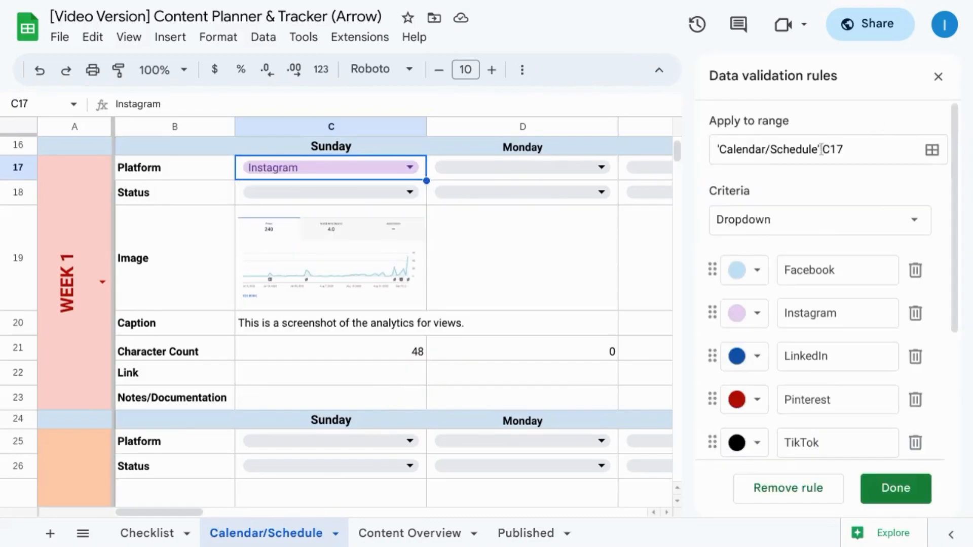
scroll(827, 253, down, 2)
scroll(829, 256, up, 2)
scroll(830, 256, down, 1)
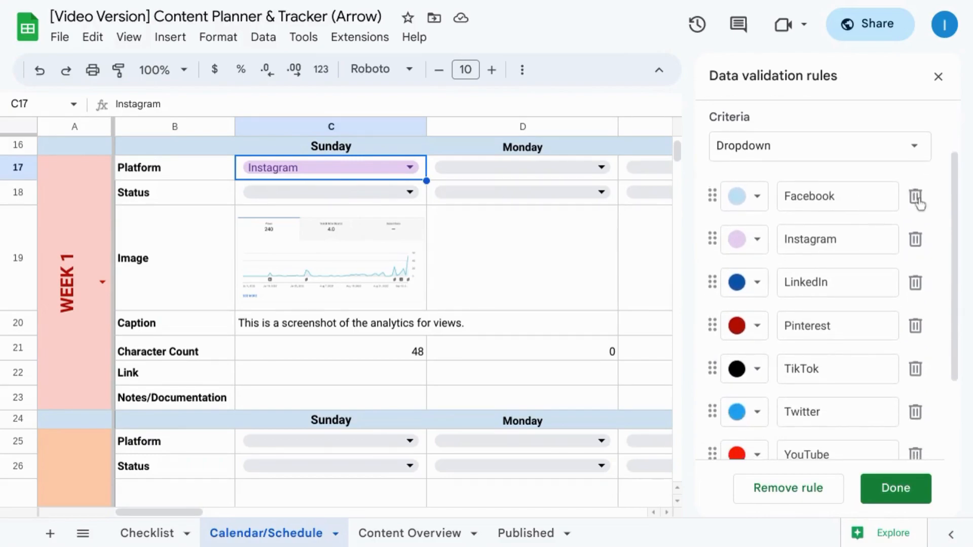
scroll(817, 350, down, 2)
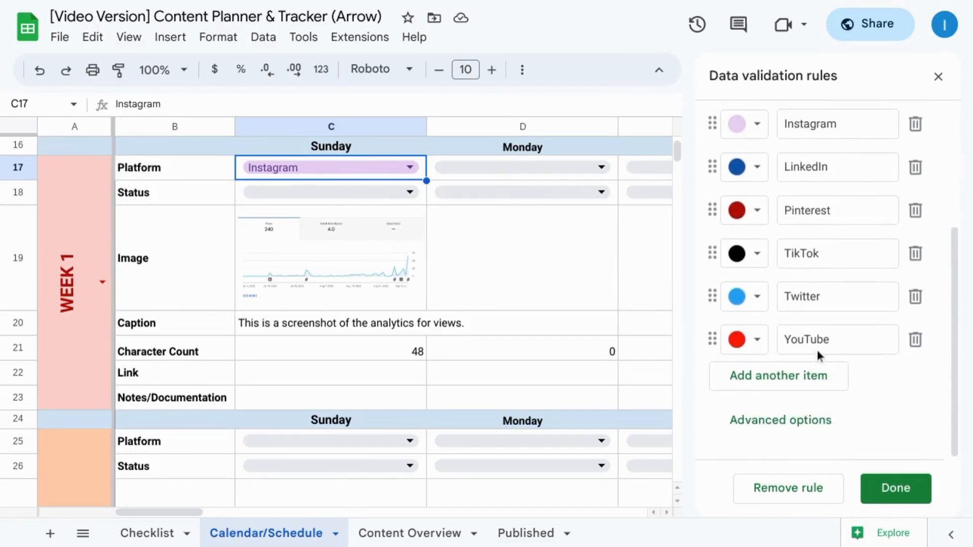
Add a blank option to the platform dropdown, remove it again, and apply the rule to all matching dropdowns.
click(783, 387)
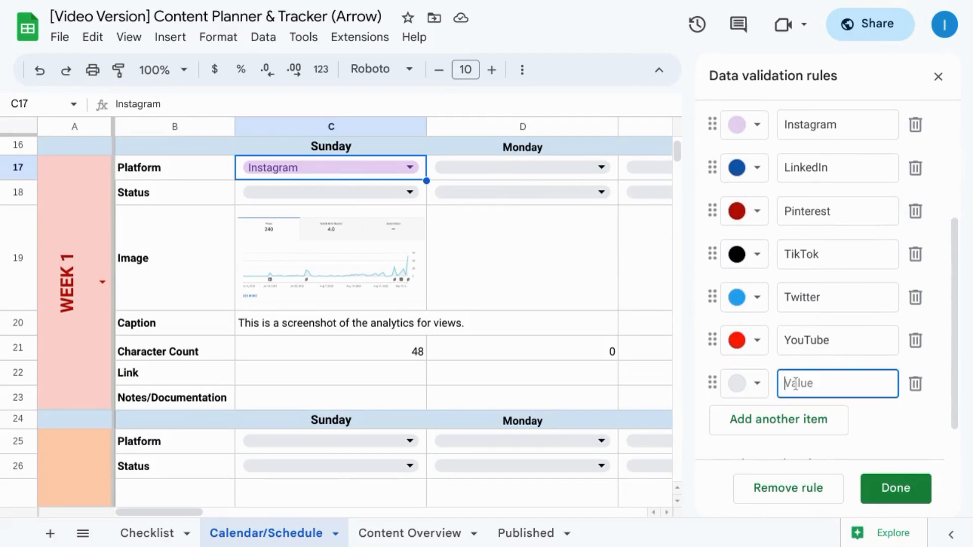
click(914, 387)
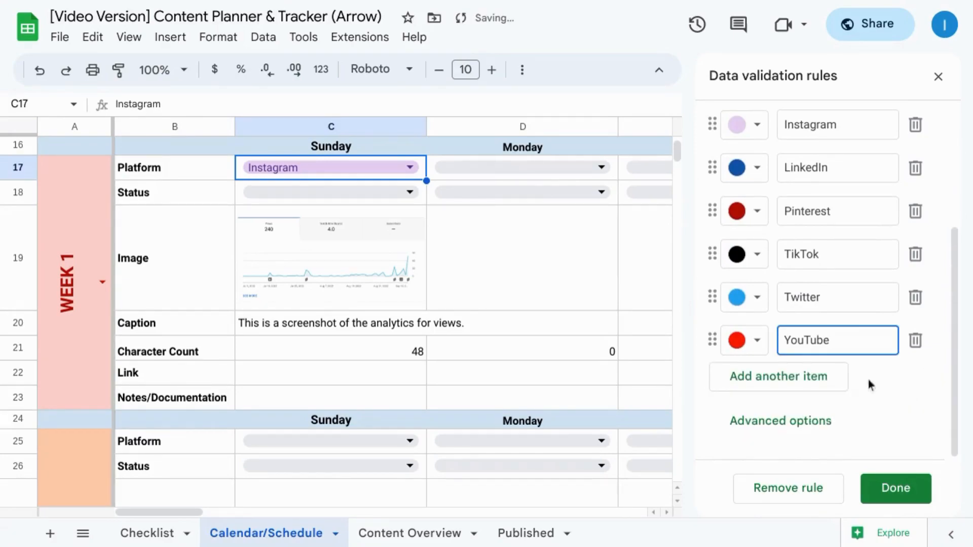
click(886, 488)
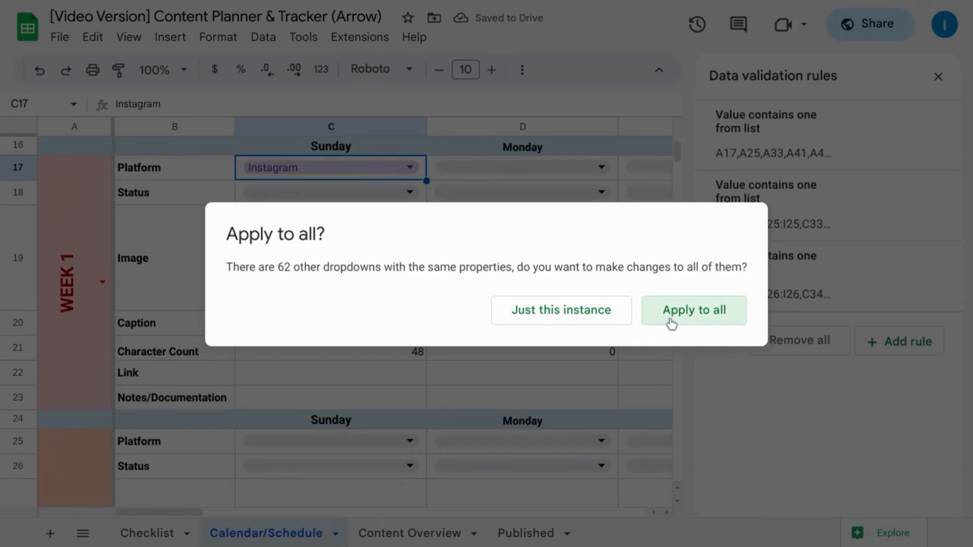
click(723, 302)
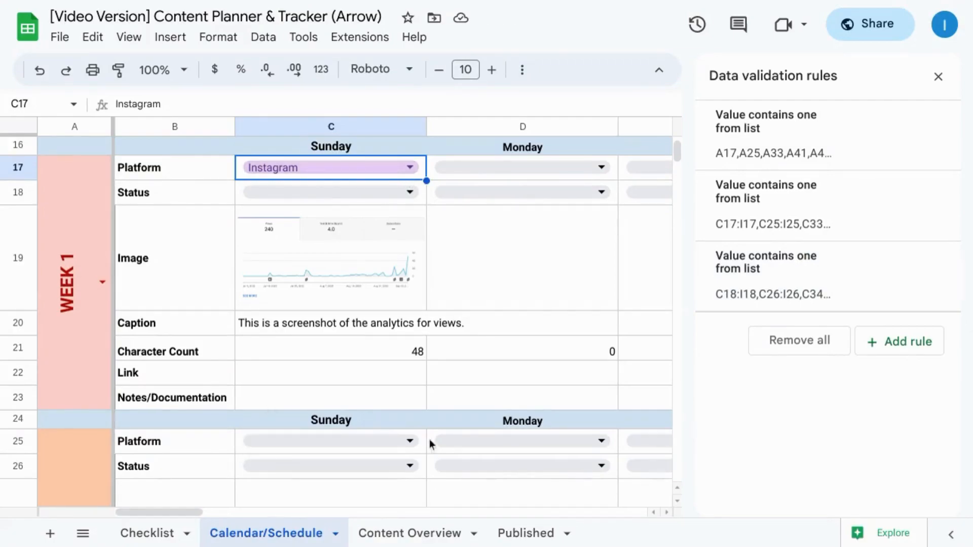
Copy the Week 1 Sunday caption from C20 and paste it as values only into title cell B13 of Content Overview.
scroll(475, 439, down, 1)
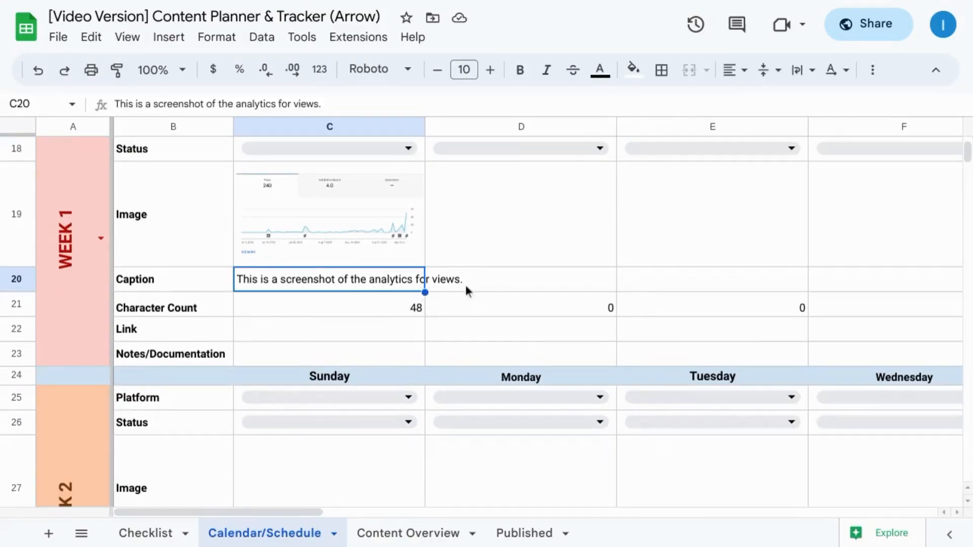
click(411, 533)
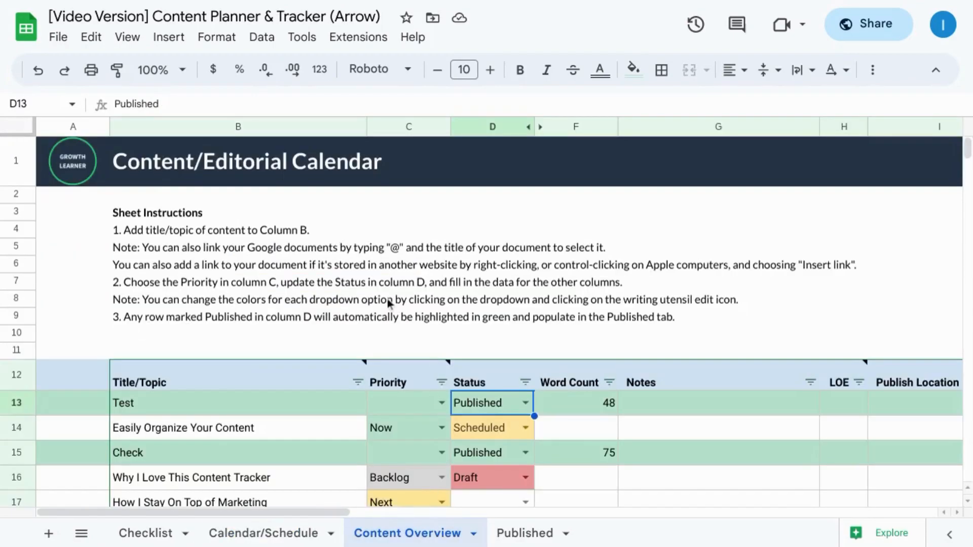
scroll(284, 296, down, 3)
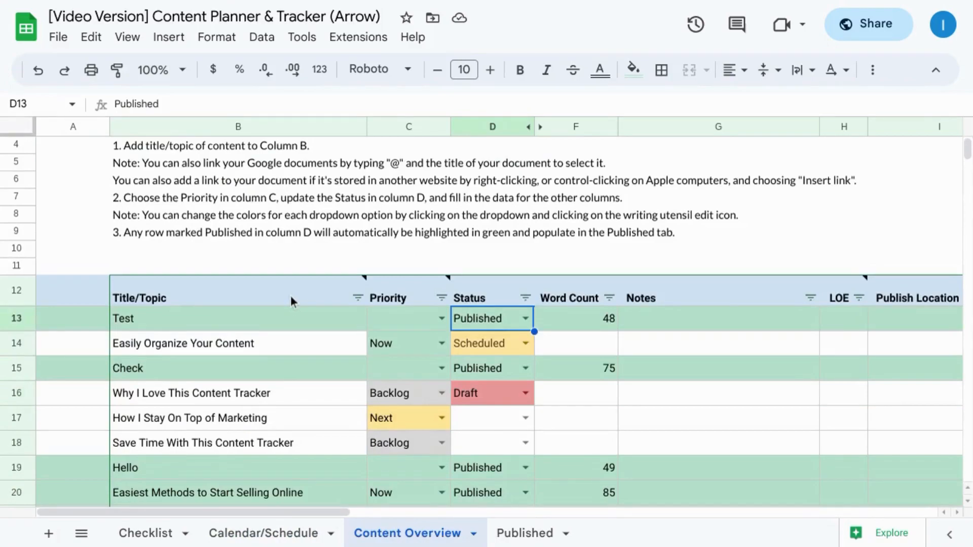
click(293, 537)
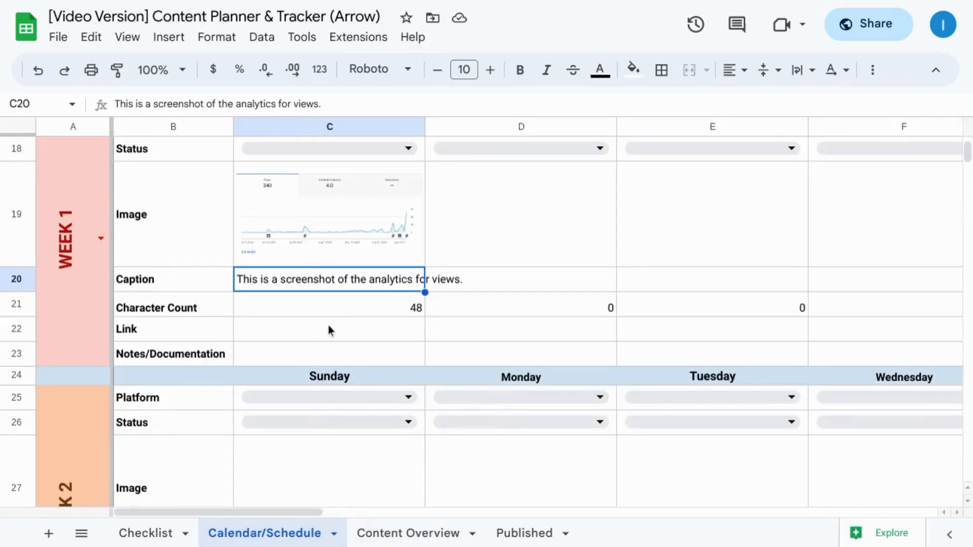
right_click(297, 285)
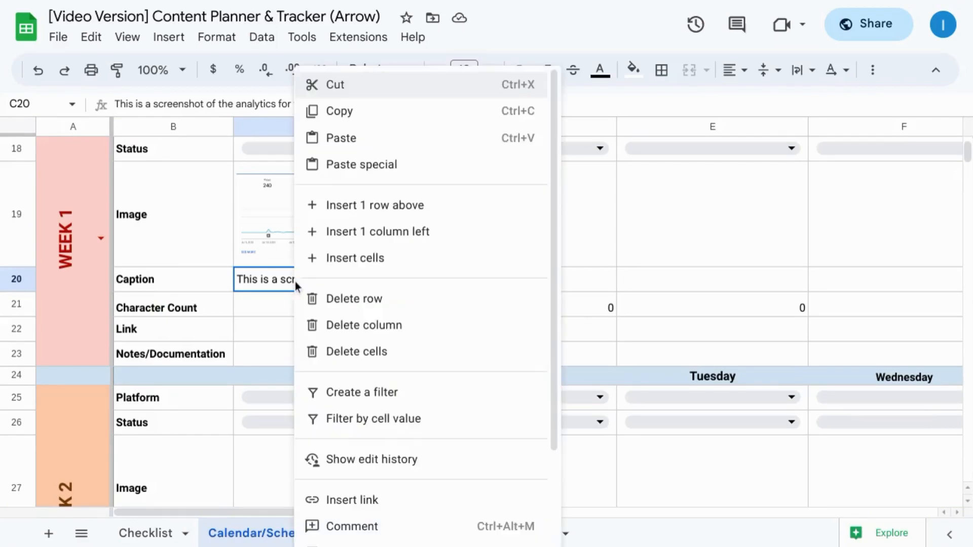
click(356, 122)
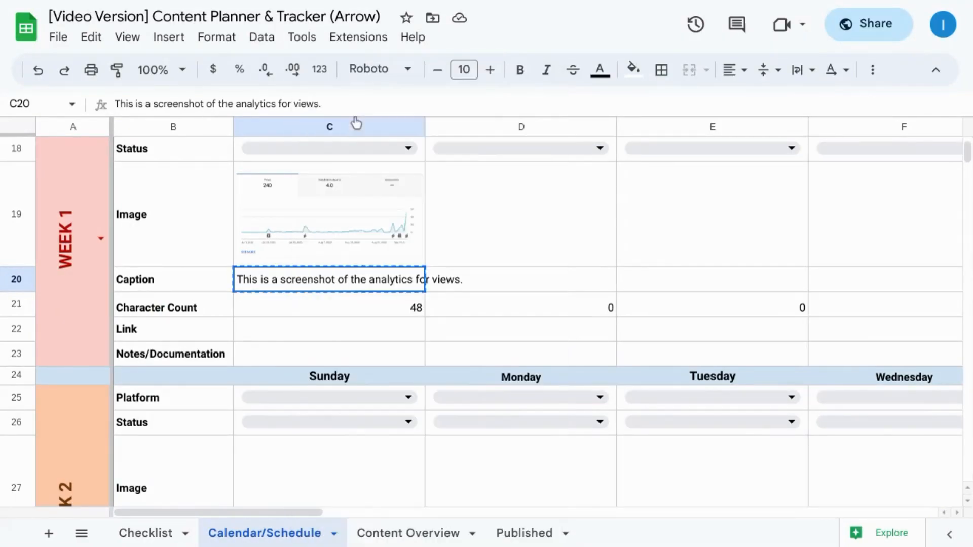
click(439, 538)
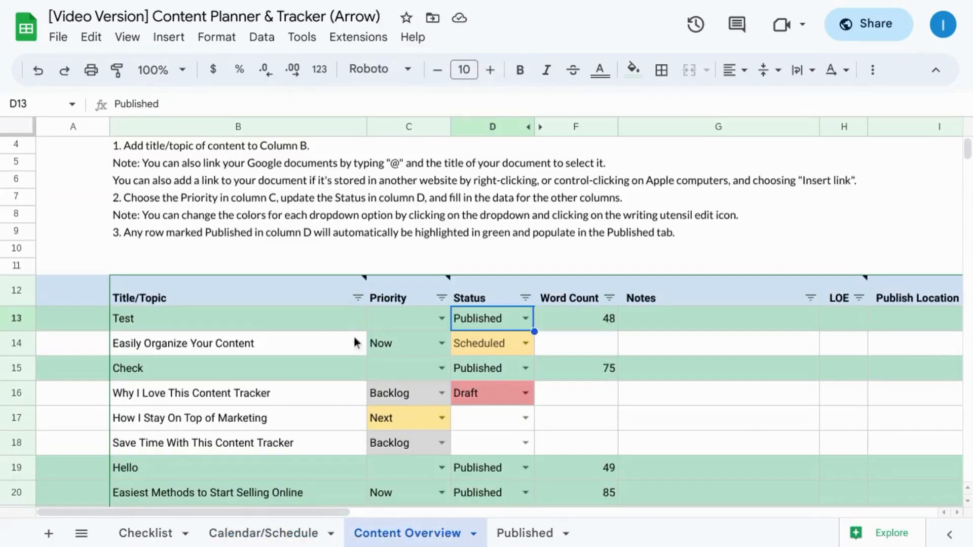
right_click(165, 318)
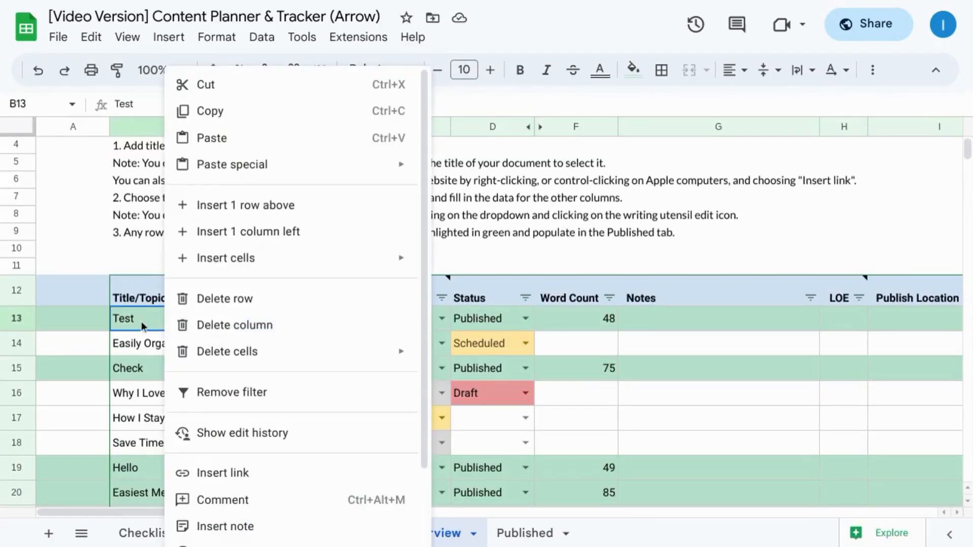
mouse_move(289, 172)
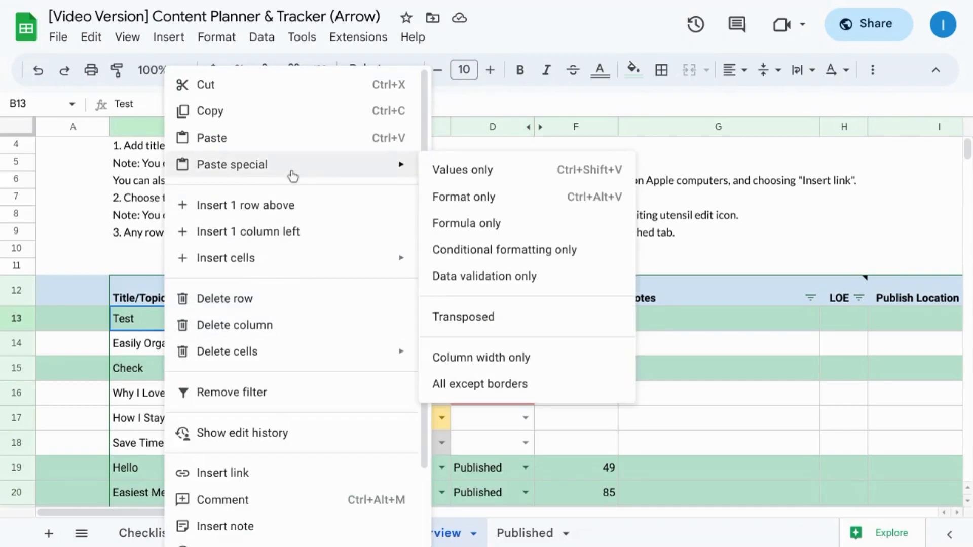
click(497, 172)
Paste the copied caption as values only into the Notes cell G13.
click(656, 320)
right_click(656, 318)
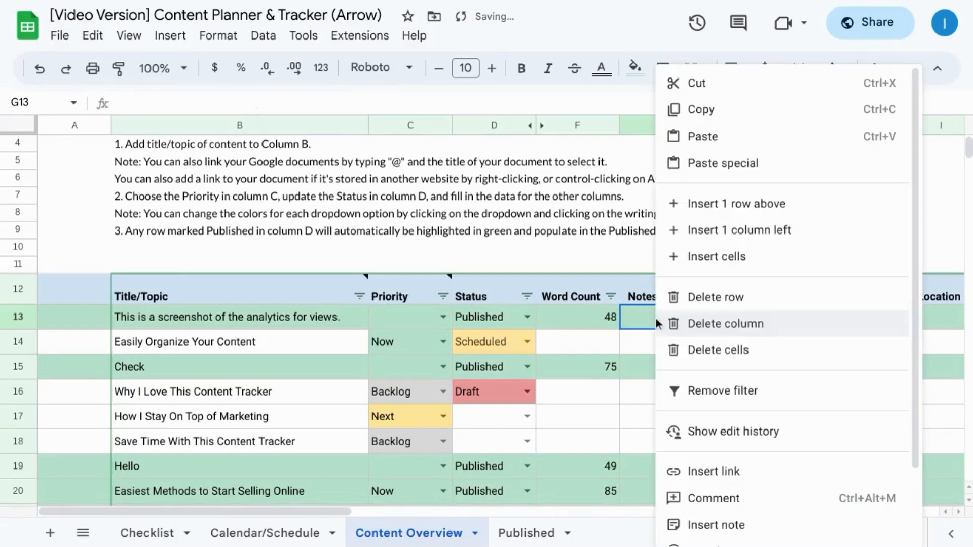
mouse_move(720, 163)
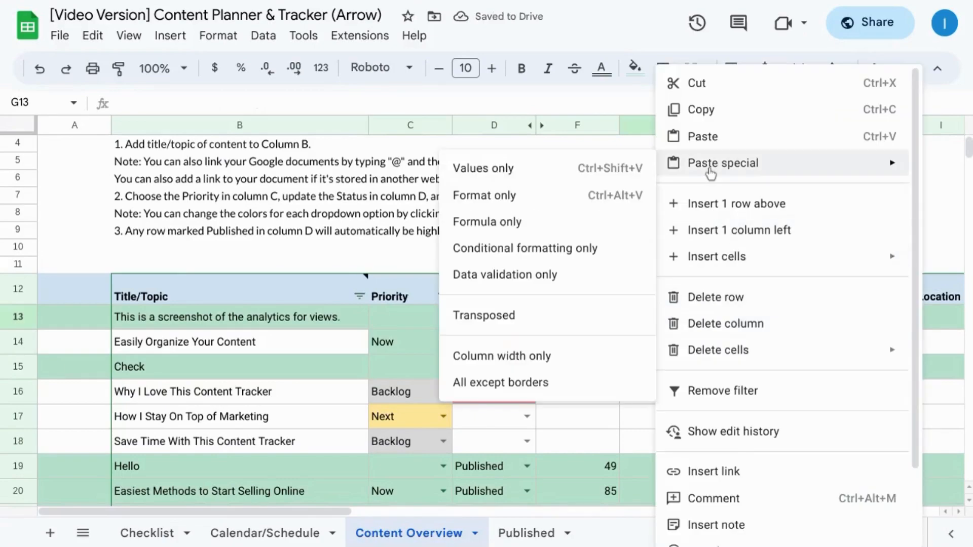
click(596, 172)
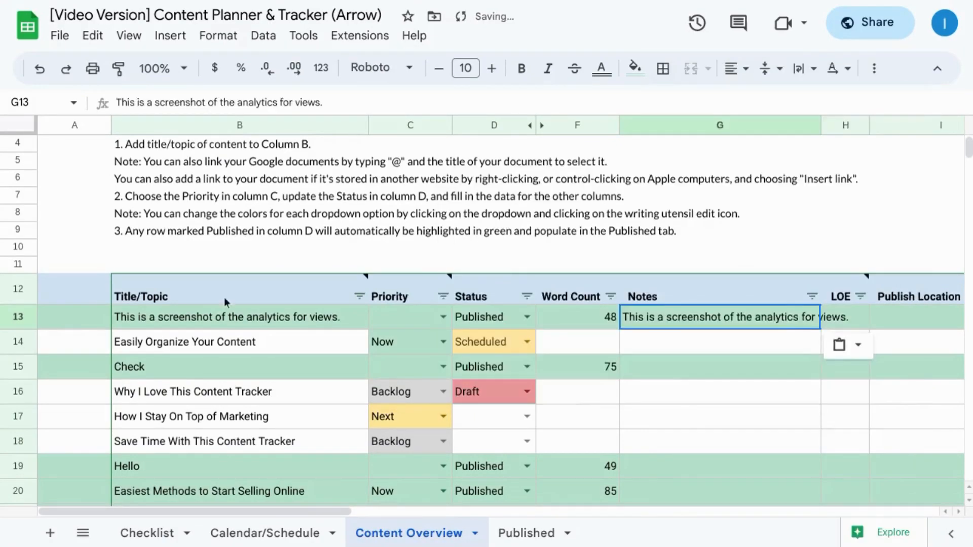
Replace the title in B13 with Analytics and check the remaining columns of row 13.
click(195, 319)
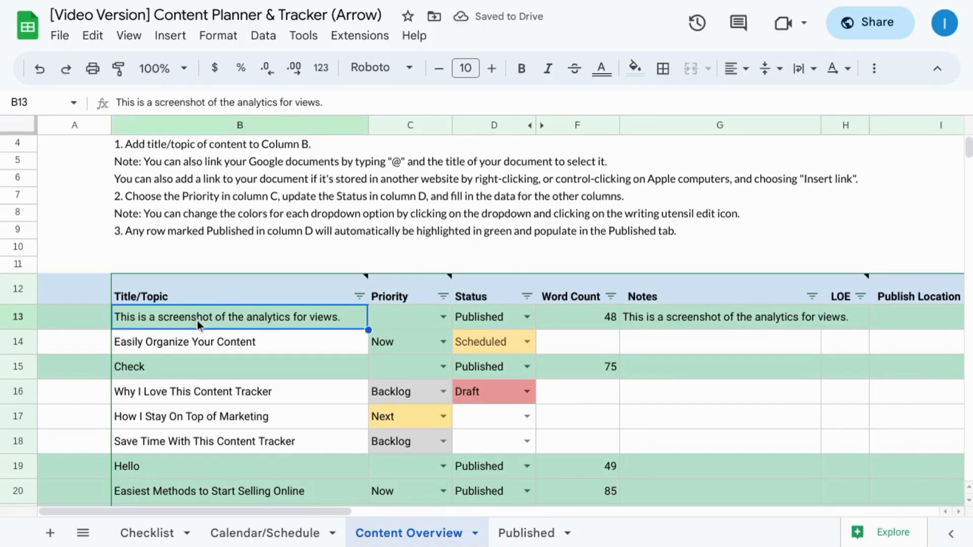
text(Analytics)
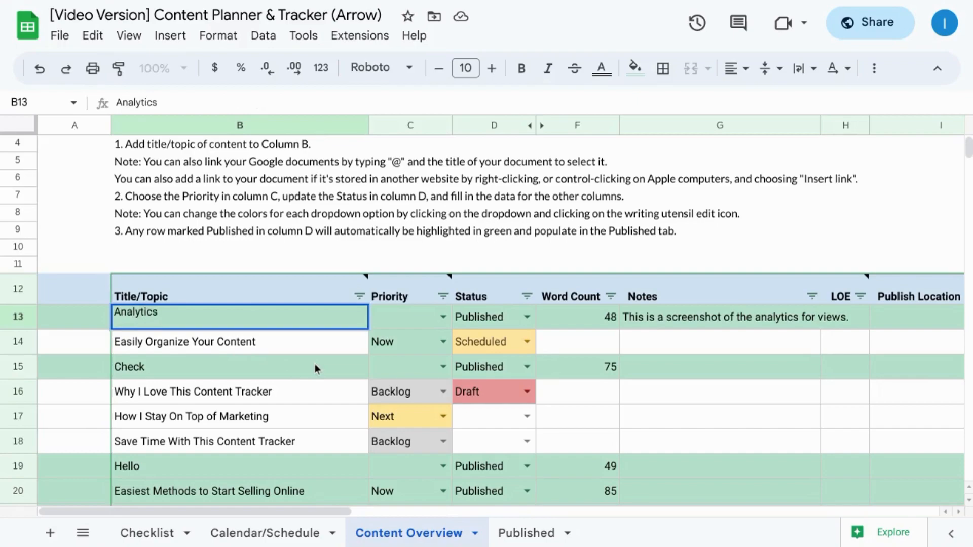
key(Tab)
scroll(421, 345, right, 8)
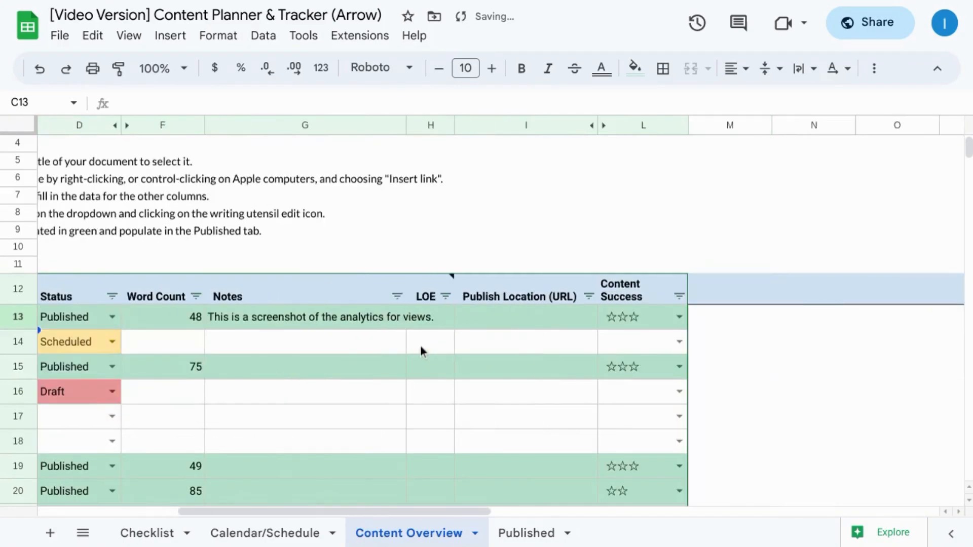
View the Priority options for row 13 and set its Status in D13 to Scheduled.
scroll(421, 345, left, 6)
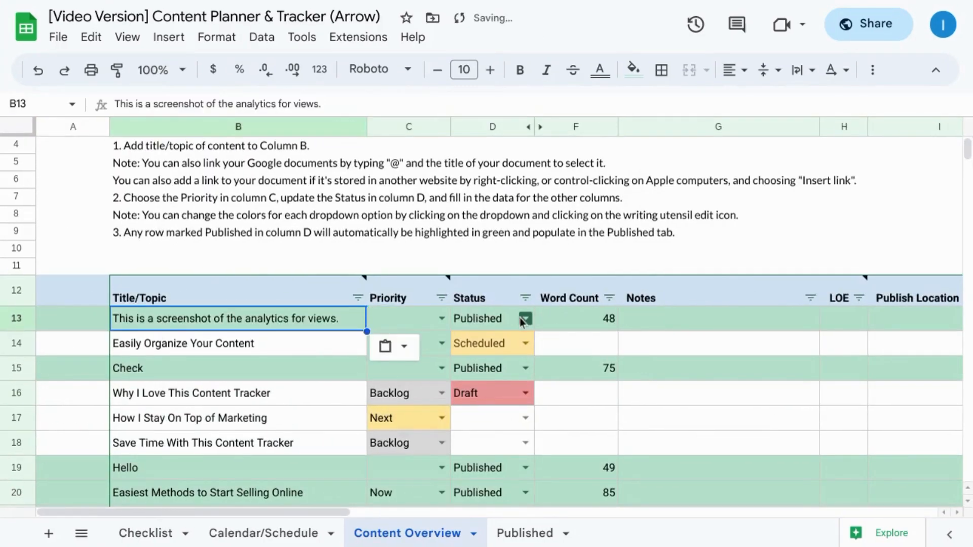
click(521, 318)
click(441, 320)
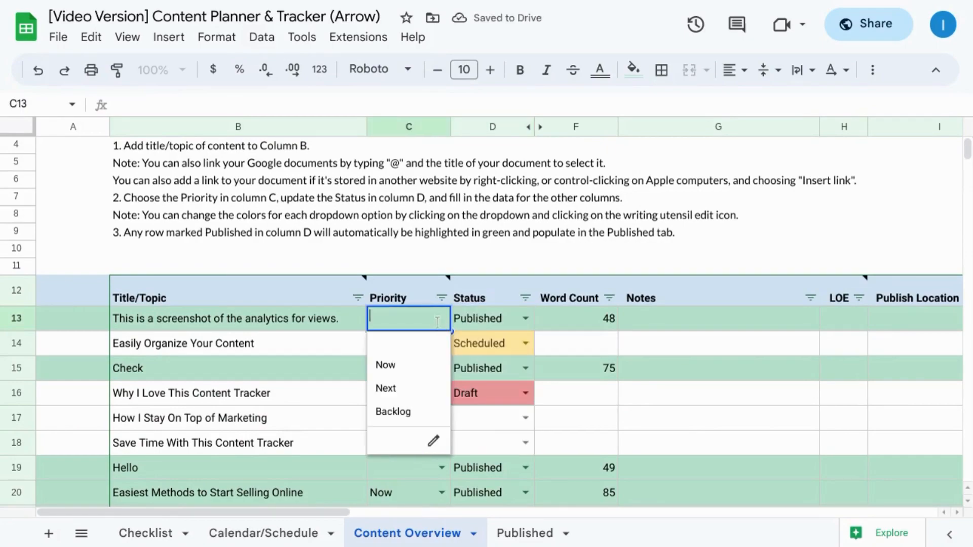
click(524, 315)
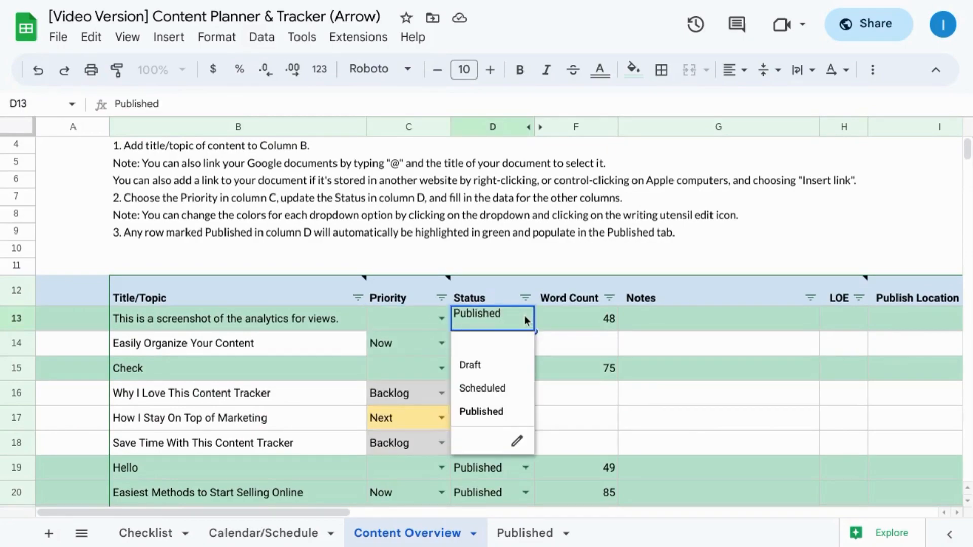
click(482, 388)
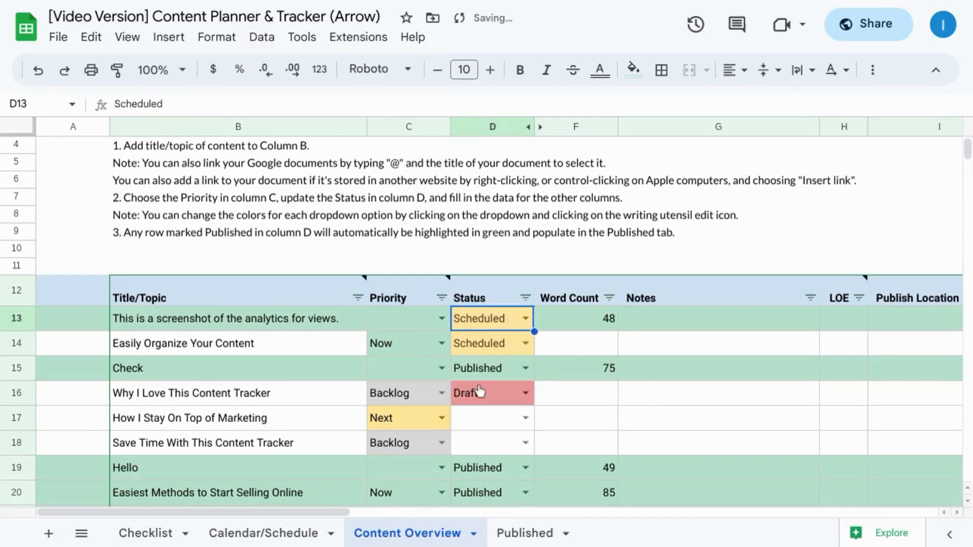
Examine the Notes, LOE and Publish Location cells and the Content Success rating options for row 13.
click(586, 330)
click(656, 317)
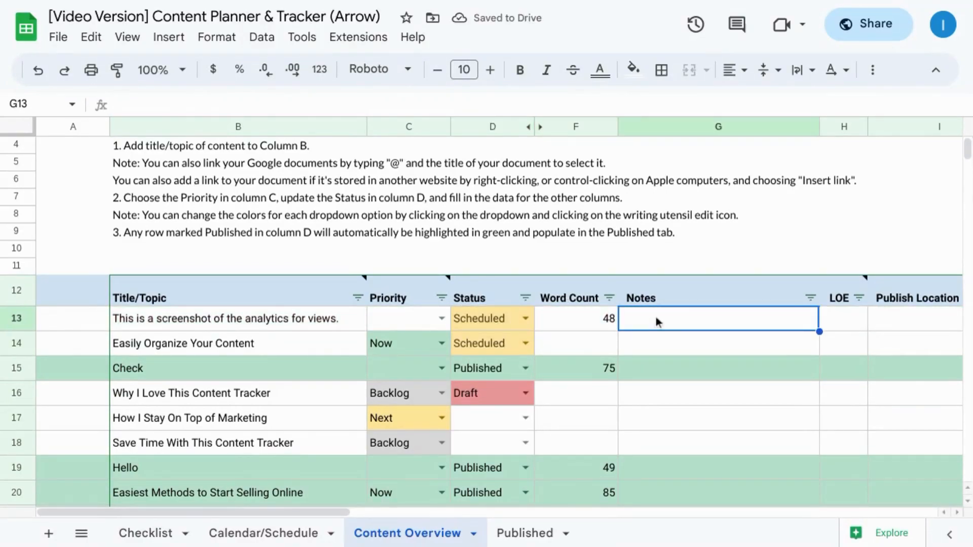
scroll(656, 317, right, 8)
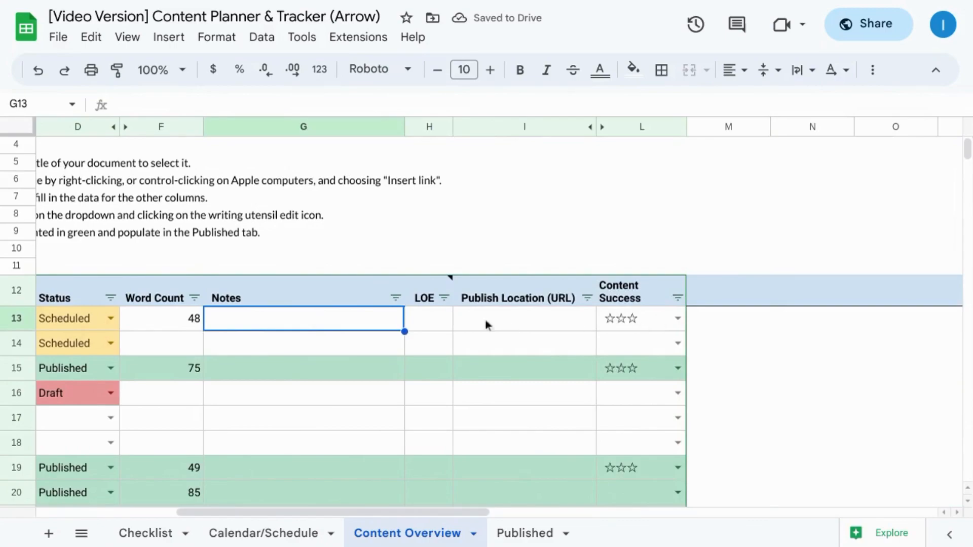
click(433, 319)
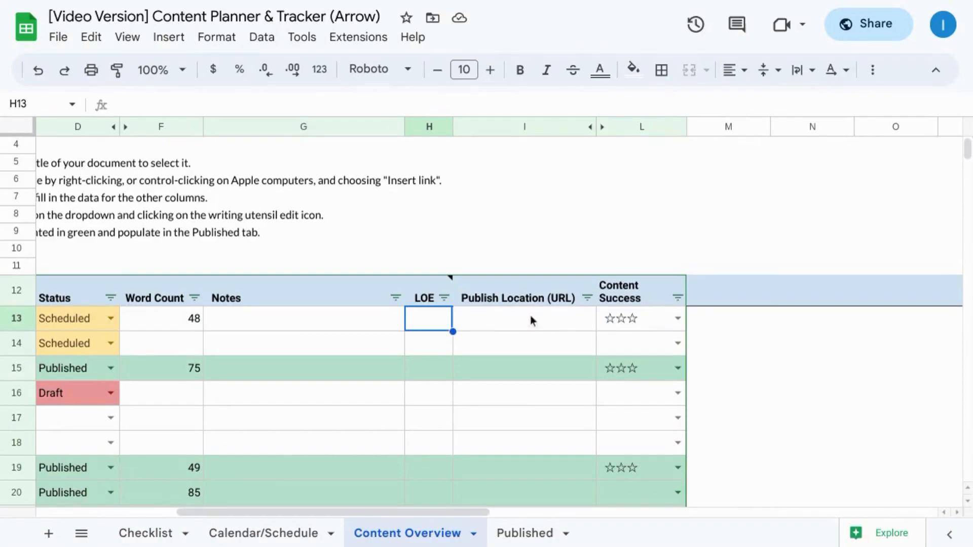
click(679, 319)
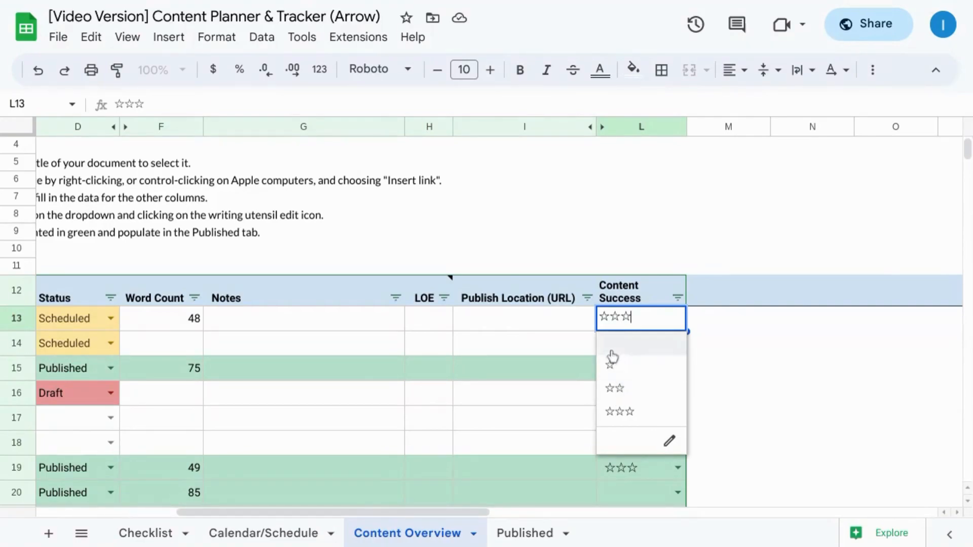
click(351, 318)
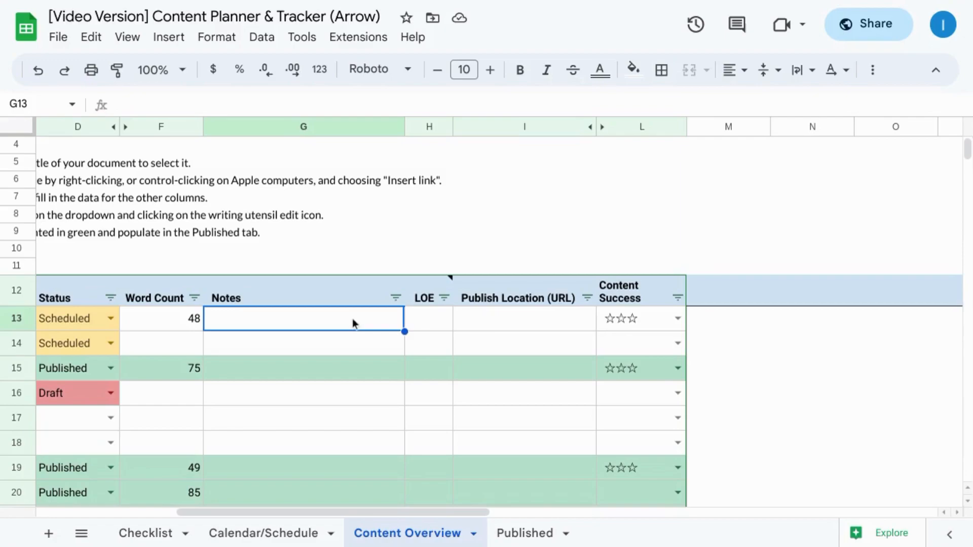
click(679, 319)
click(628, 391)
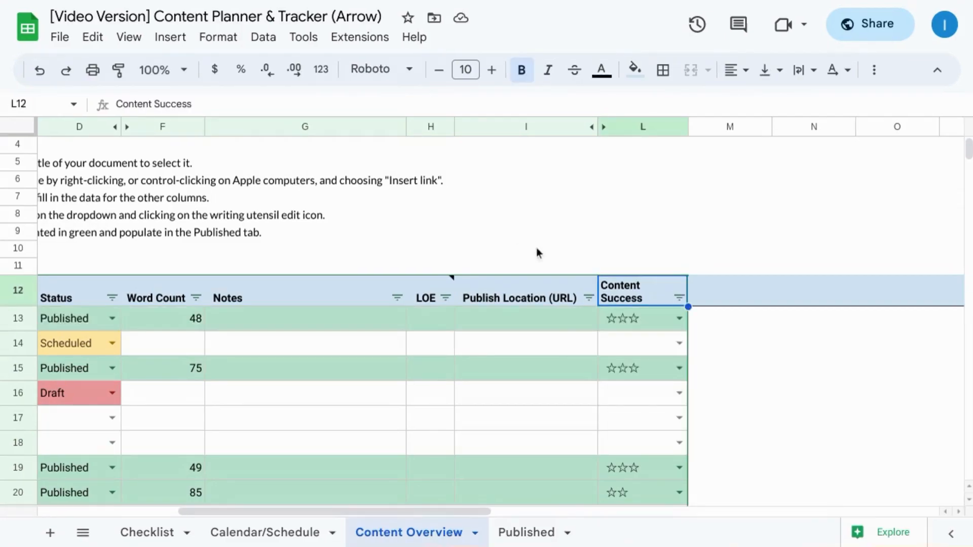
Filter the Content Success column by value to show only the rows rated ☆☆☆.
click(679, 300)
mouse_move(586, 168)
scroll(586, 169, down, 4)
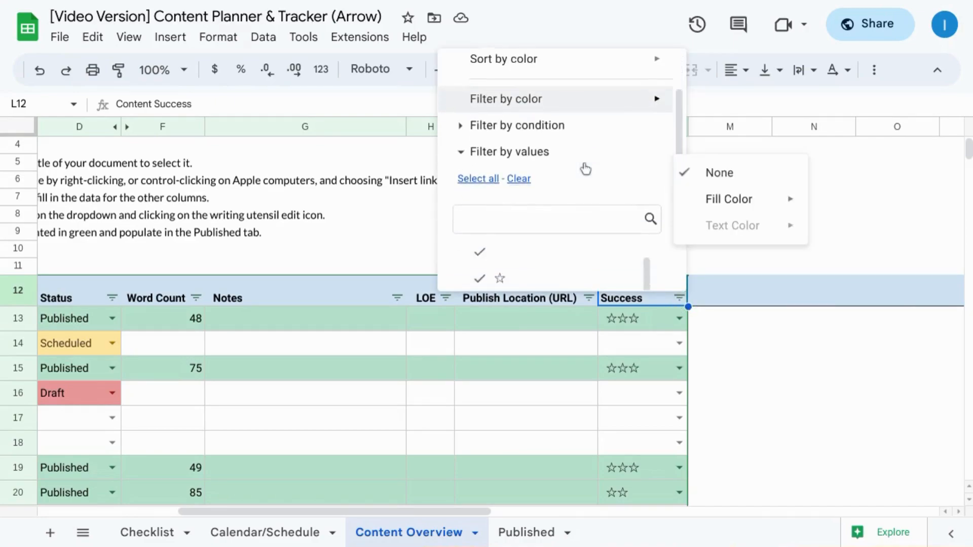
scroll(583, 162, up, 1)
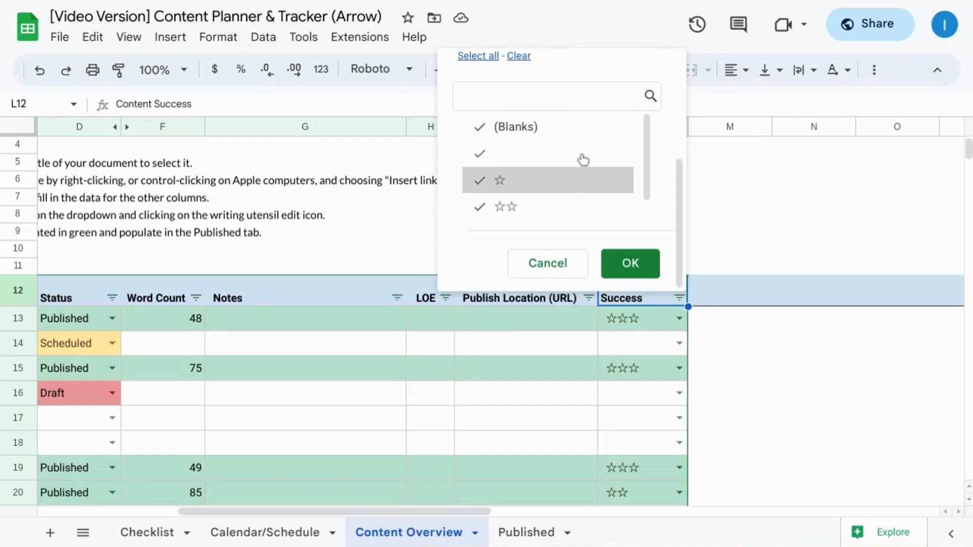
click(516, 58)
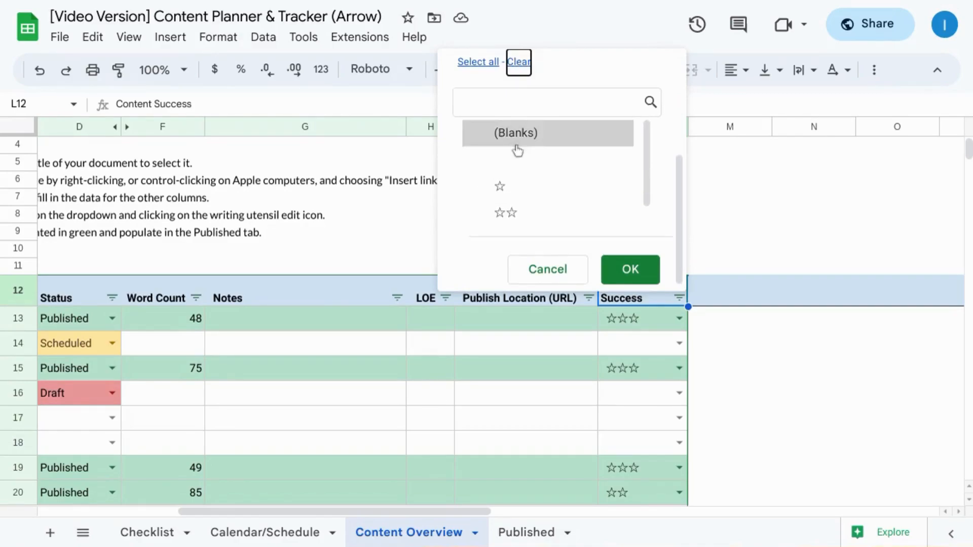
scroll(512, 152, down, 1)
click(525, 219)
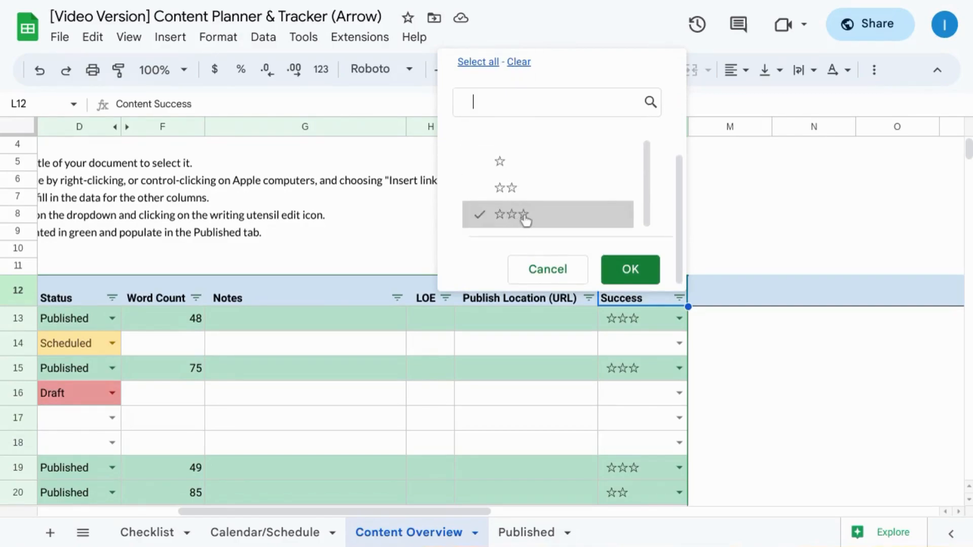
click(627, 271)
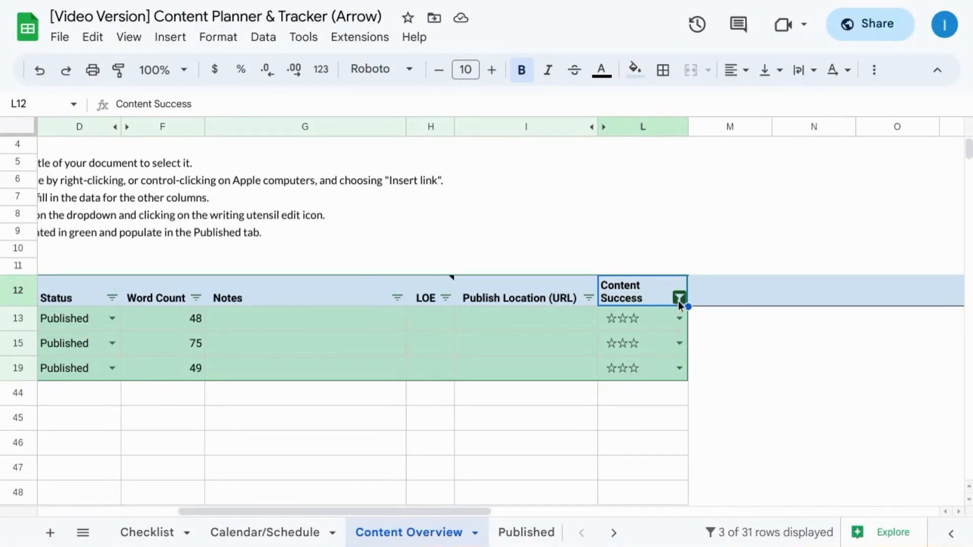
Reselect all values in the Content Success filter and apply it so every row is displayed.
click(680, 298)
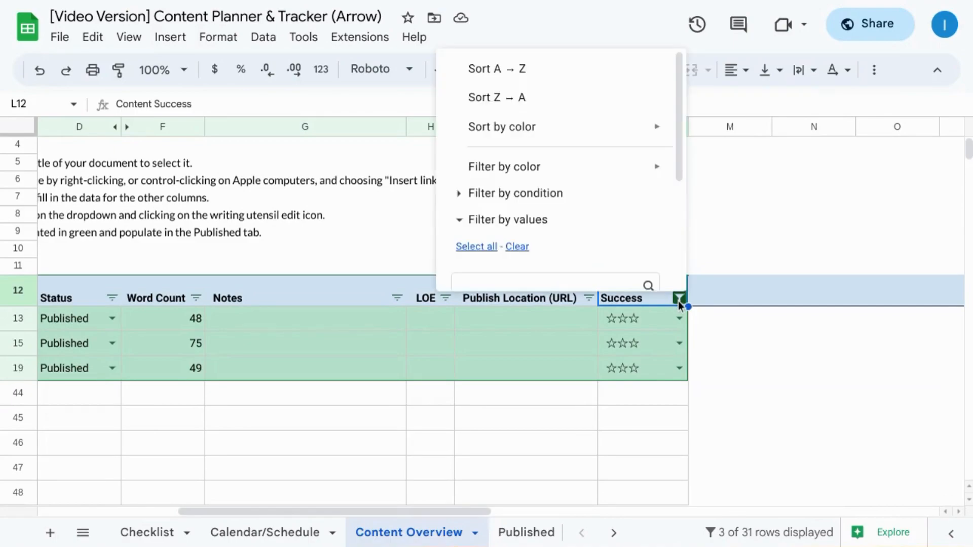
scroll(631, 261, down, 1)
scroll(629, 254, down, 1)
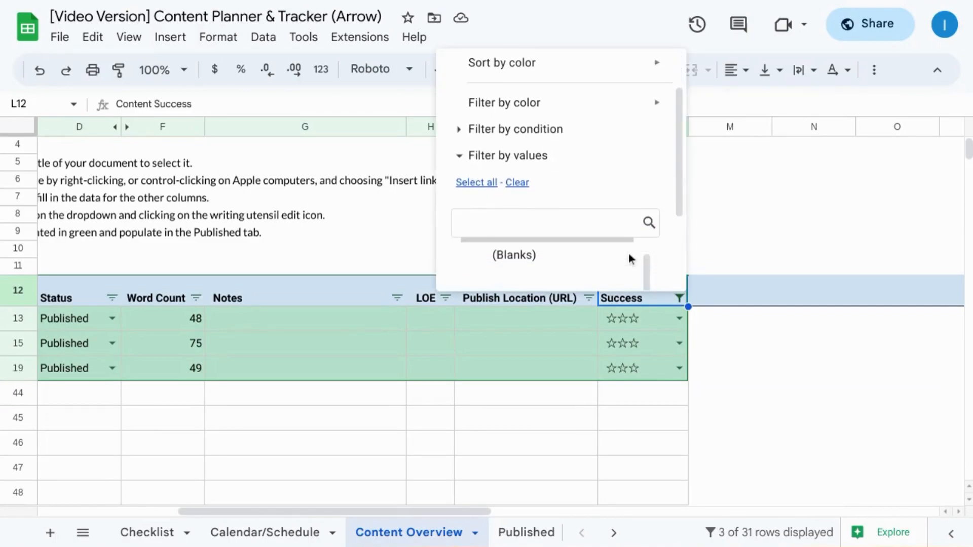
click(484, 185)
scroll(558, 195, down, 2)
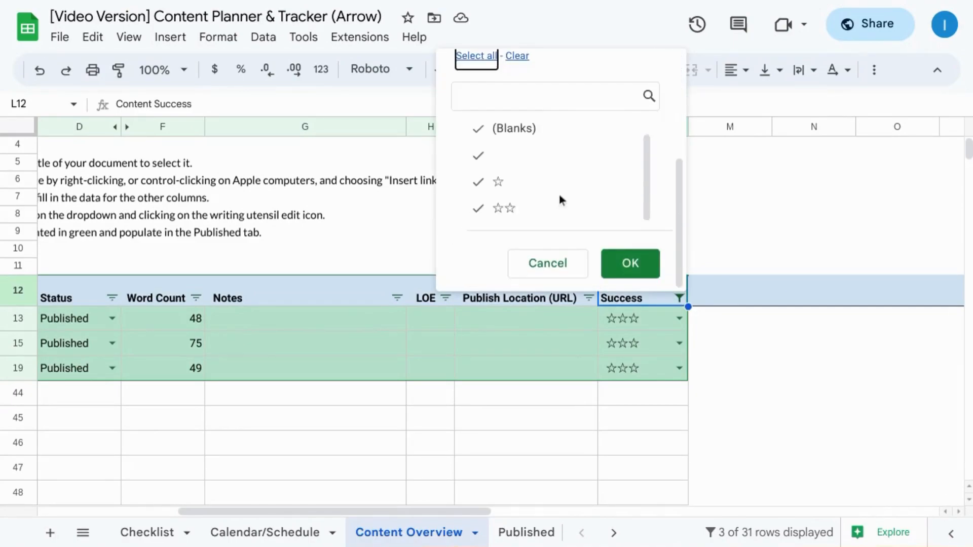
click(616, 263)
Set the Status of row 13 in cell D13 to Published.
scroll(631, 363, down, 3)
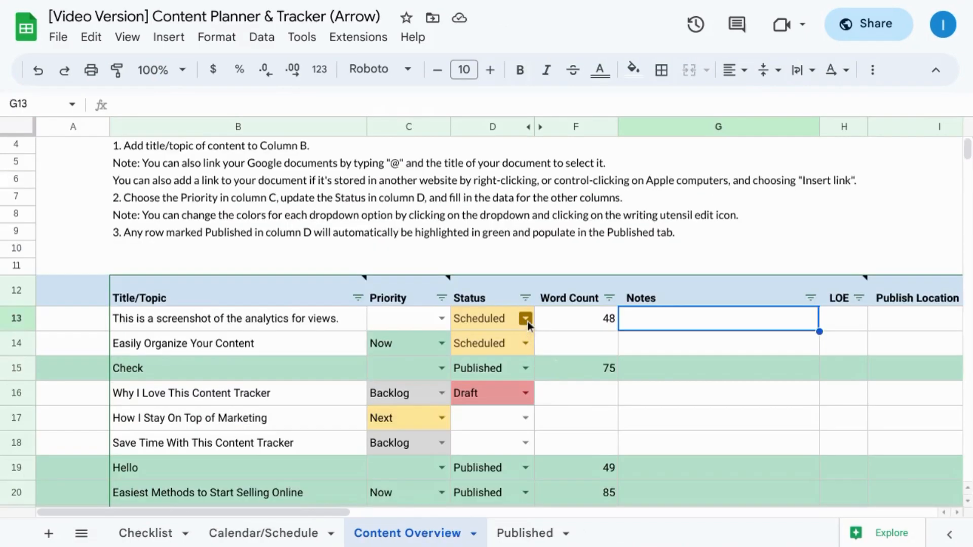
click(528, 320)
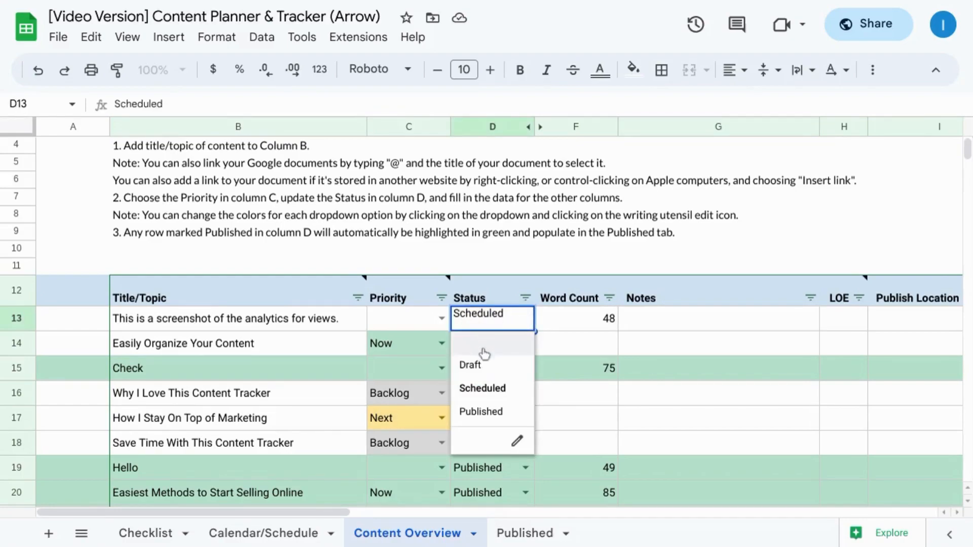
click(481, 412)
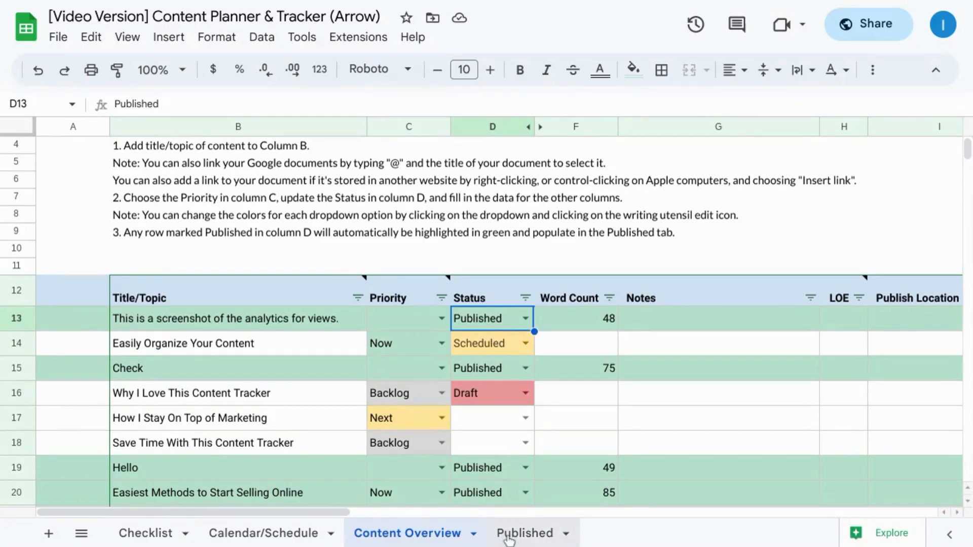
Open the Published sheet and review its entries across all columns through Article Success.
click(520, 537)
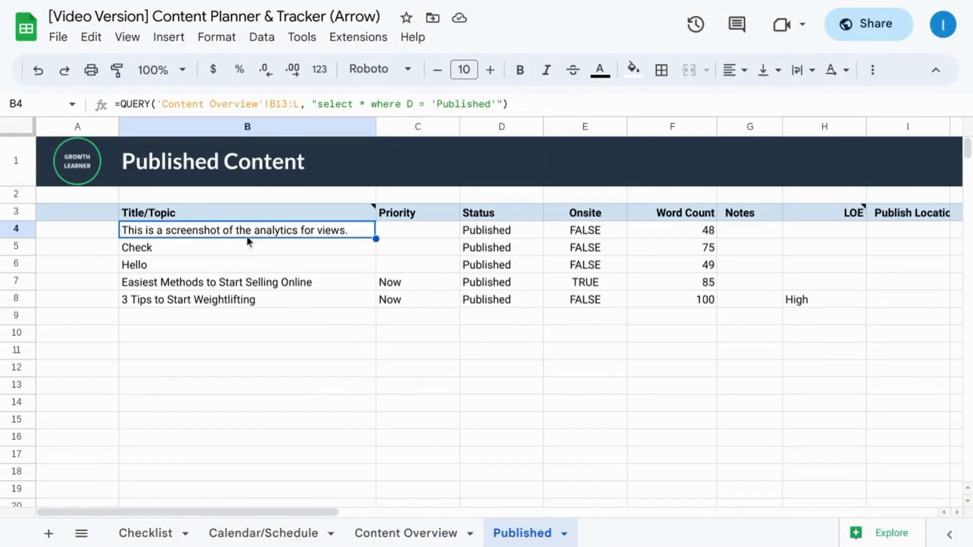
scroll(242, 248, right, 2)
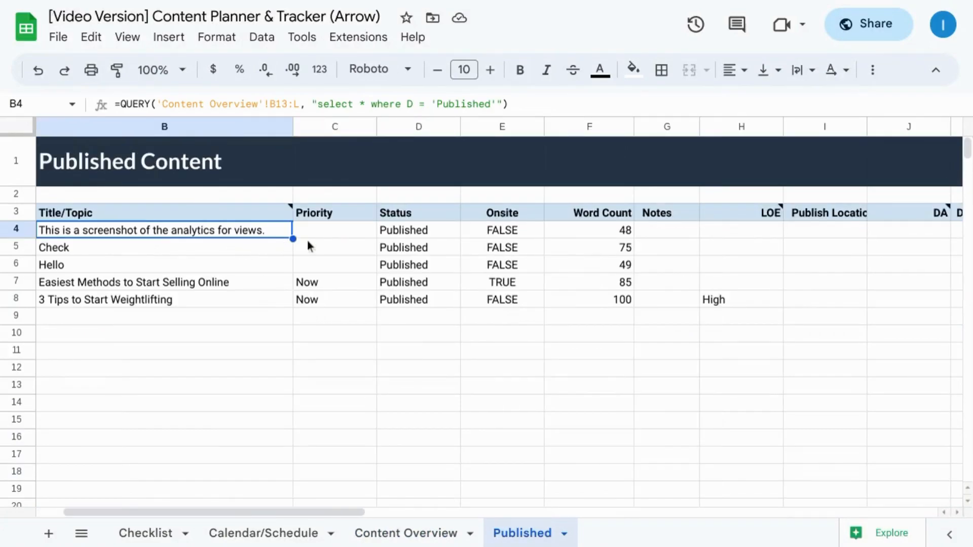
scroll(324, 239, right, 5)
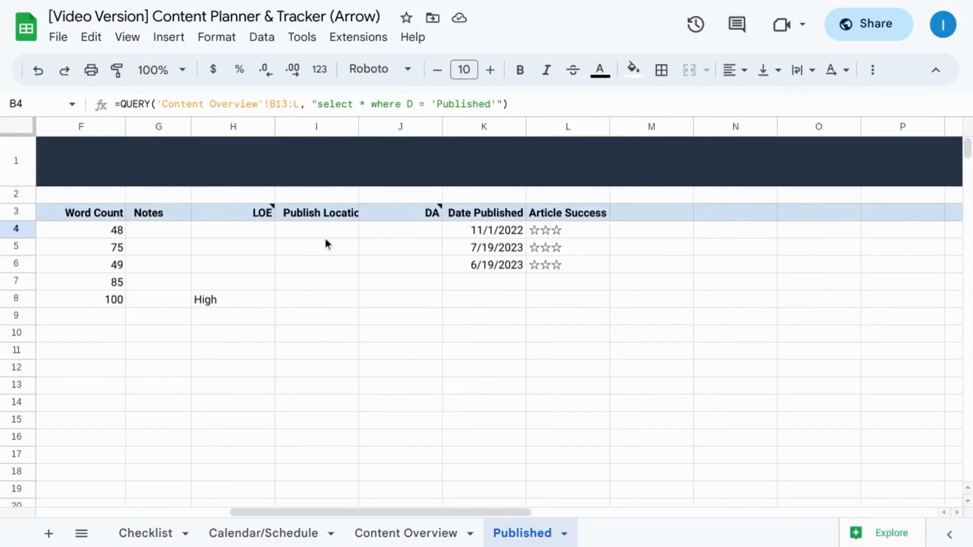
scroll(324, 239, left, 5)
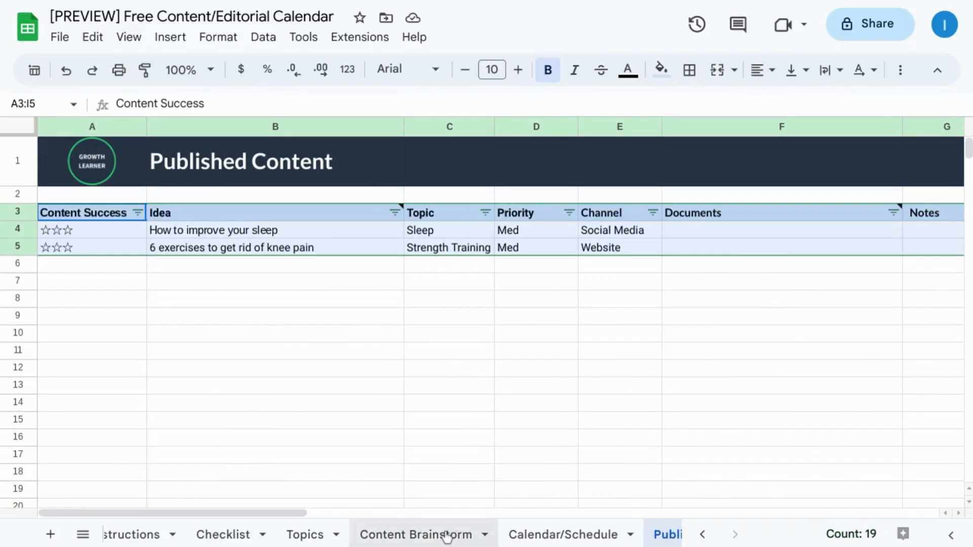
In the Free Content/Editorial Calendar spreadsheet, check the Content Brainstorm sheet and remove the existing filter from the Published sheet.
click(446, 536)
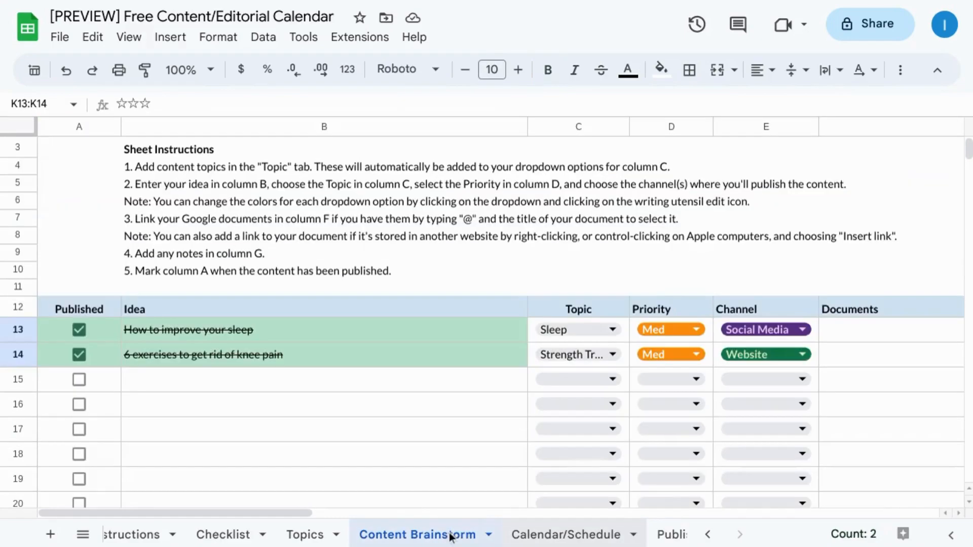
click(667, 539)
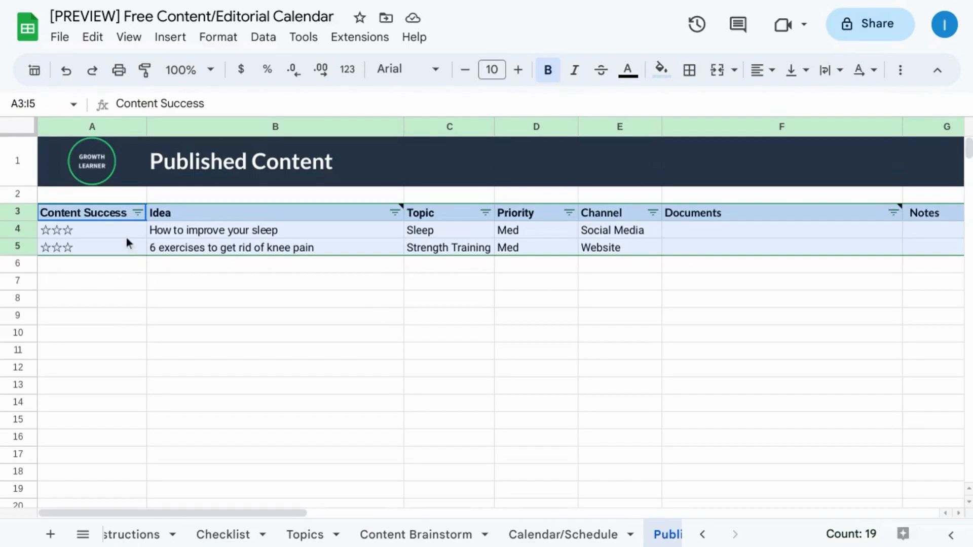
mouse_move(159, 214)
click(260, 40)
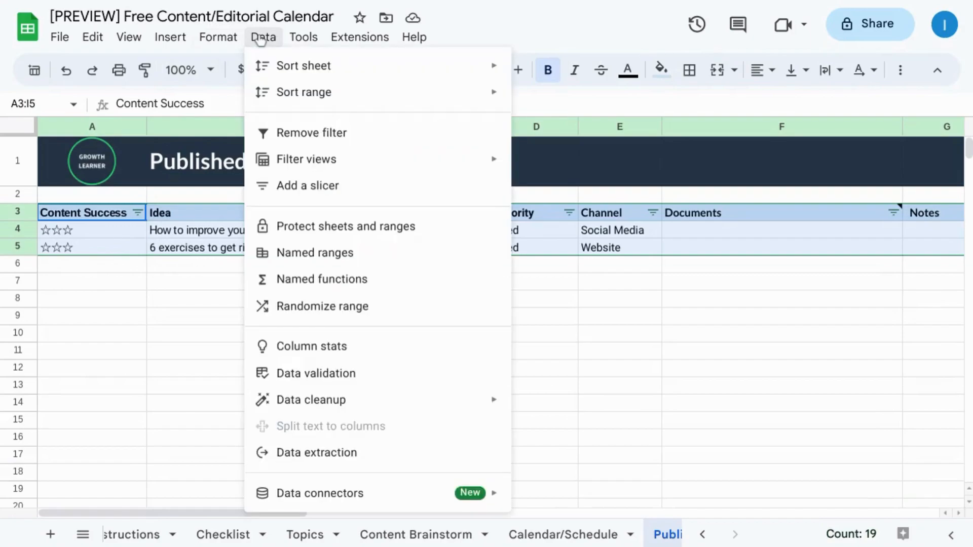
click(313, 135)
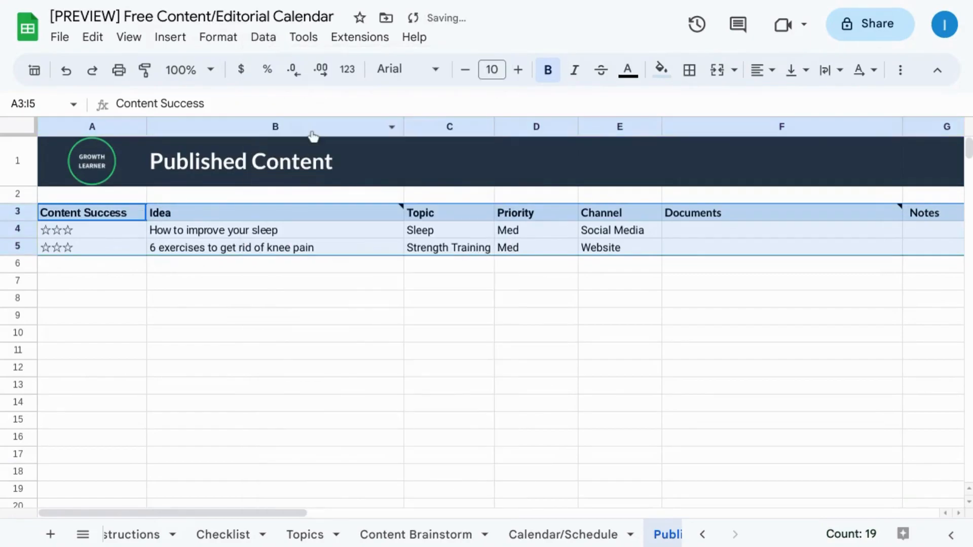
Create a new filter on the Published Content table from cell A4.
click(107, 220)
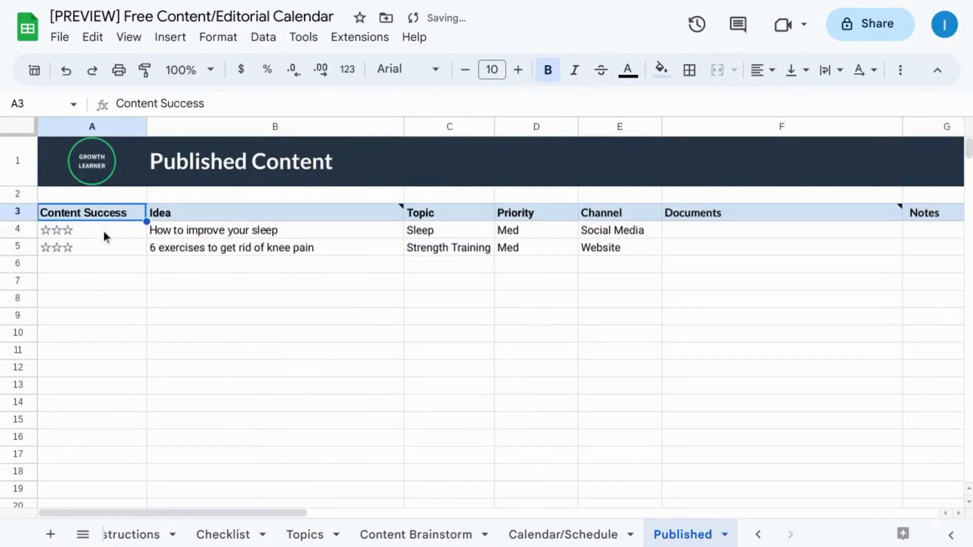
click(103, 230)
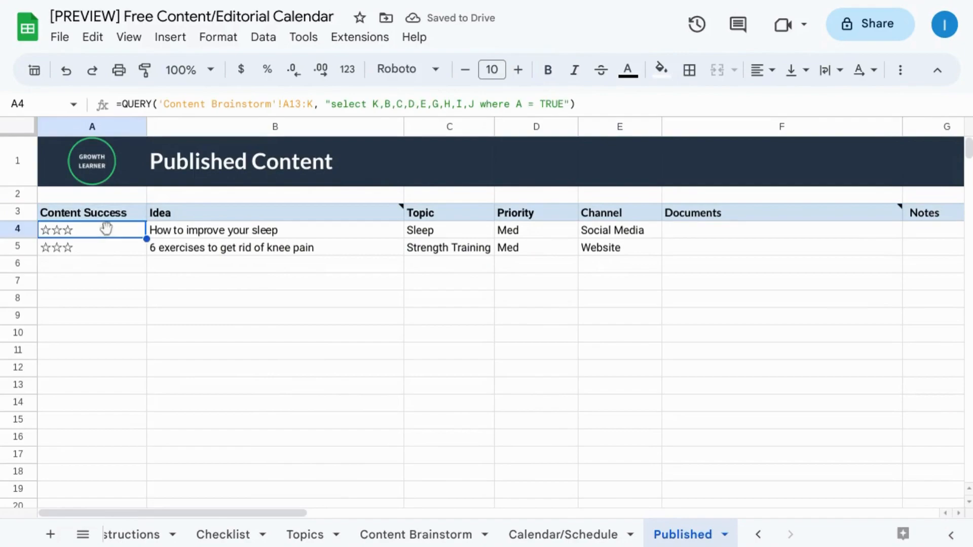
click(264, 40)
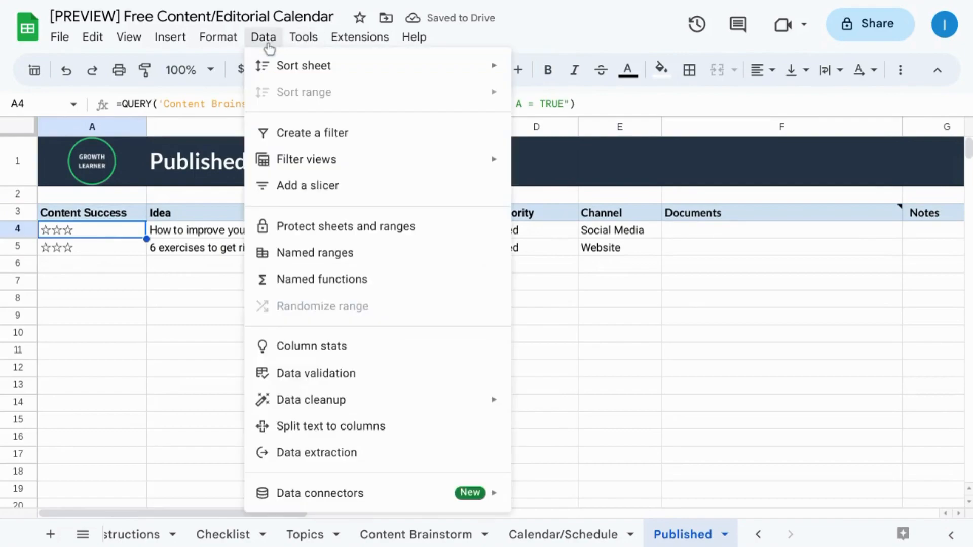
click(300, 137)
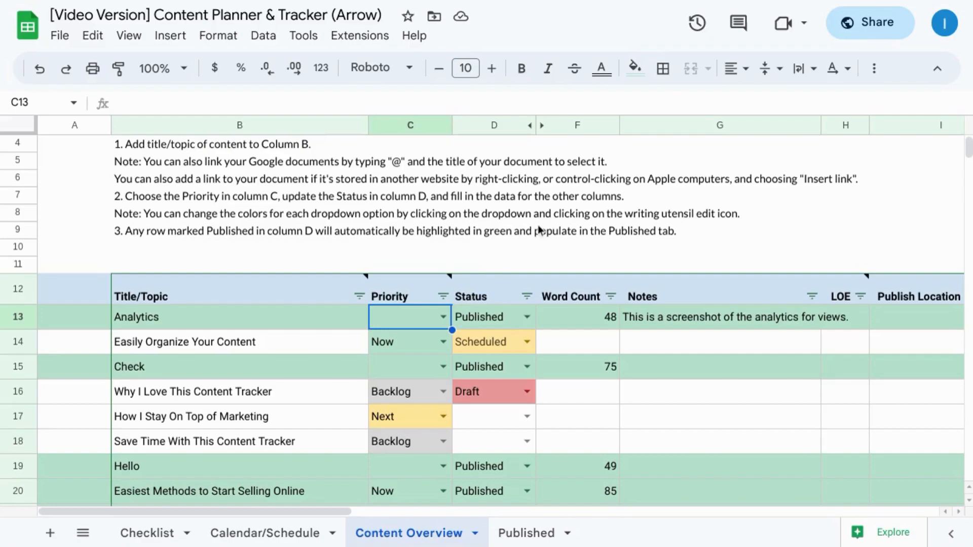
Unhide the Onsite column E and columns J–K for traffic estimate and publication date in Content Overview.
click(542, 125)
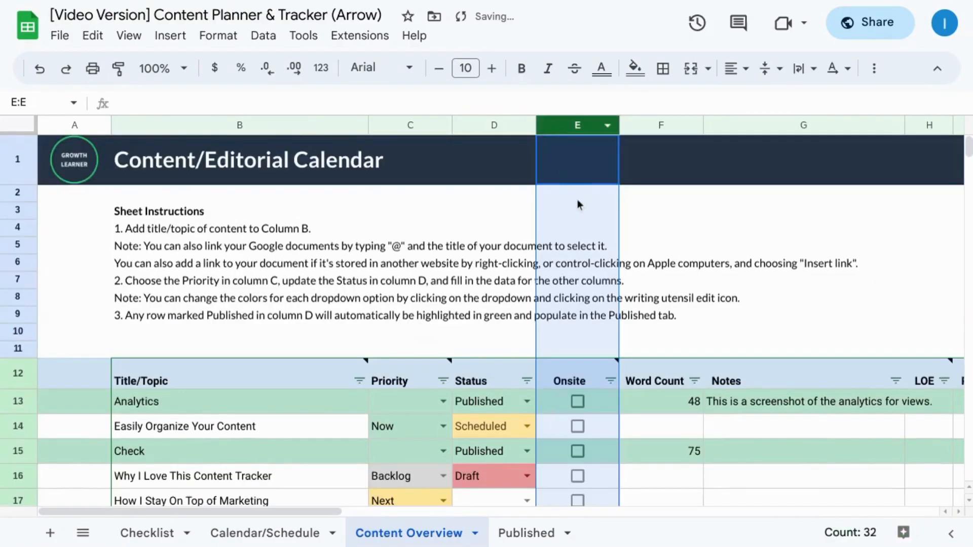
scroll(585, 230, down, 2)
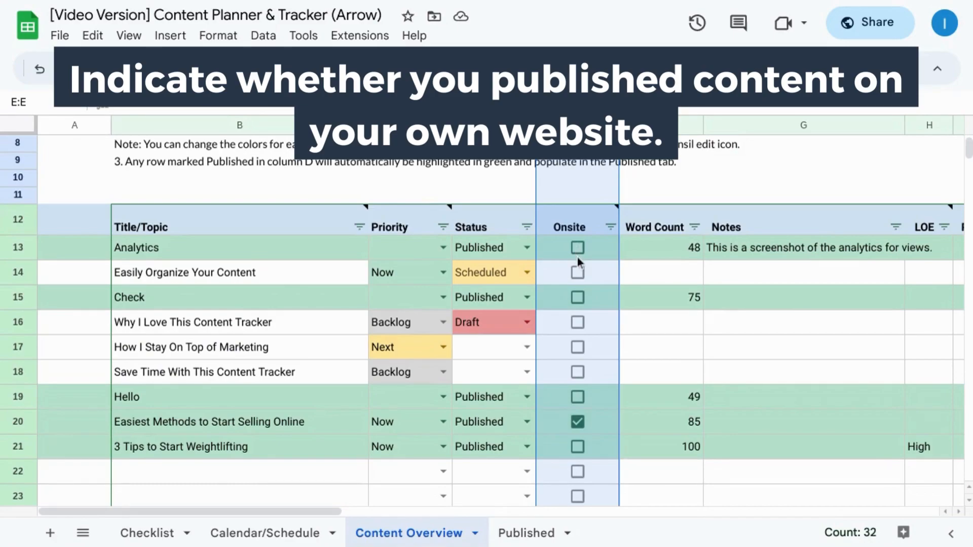
scroll(640, 247, right, 5)
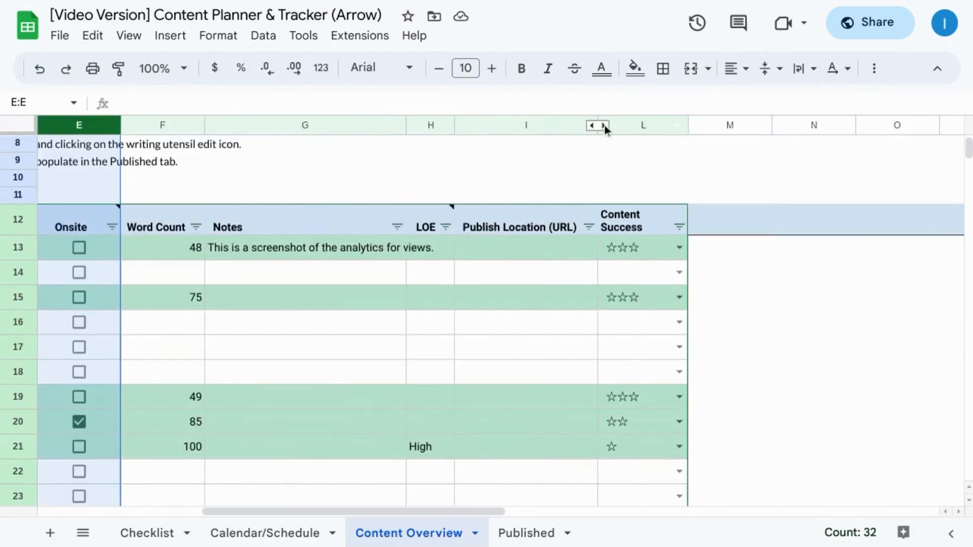
click(604, 126)
scroll(704, 242, down, 3)
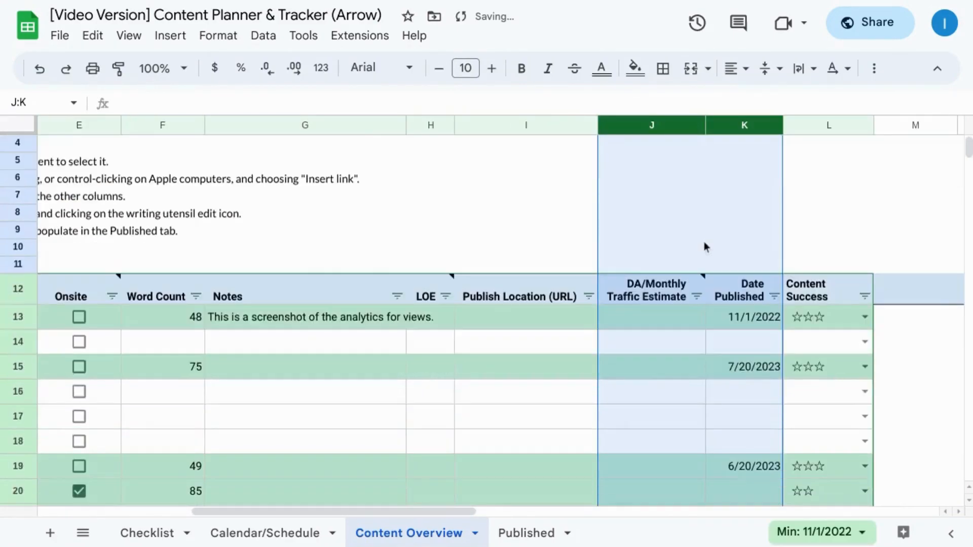
scroll(704, 241, down, 1)
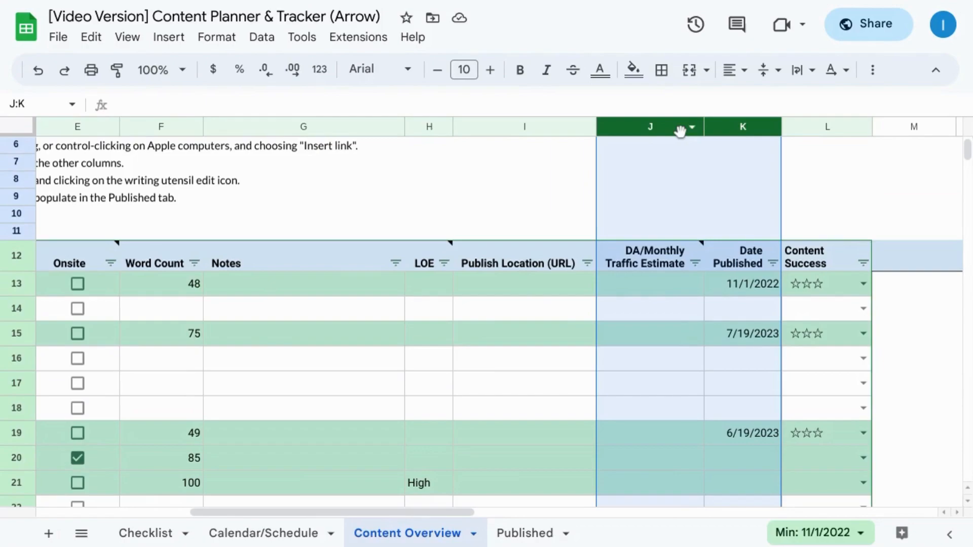
Hide columns J–K and the Onsite column E in Content Overview.
right_click(680, 131)
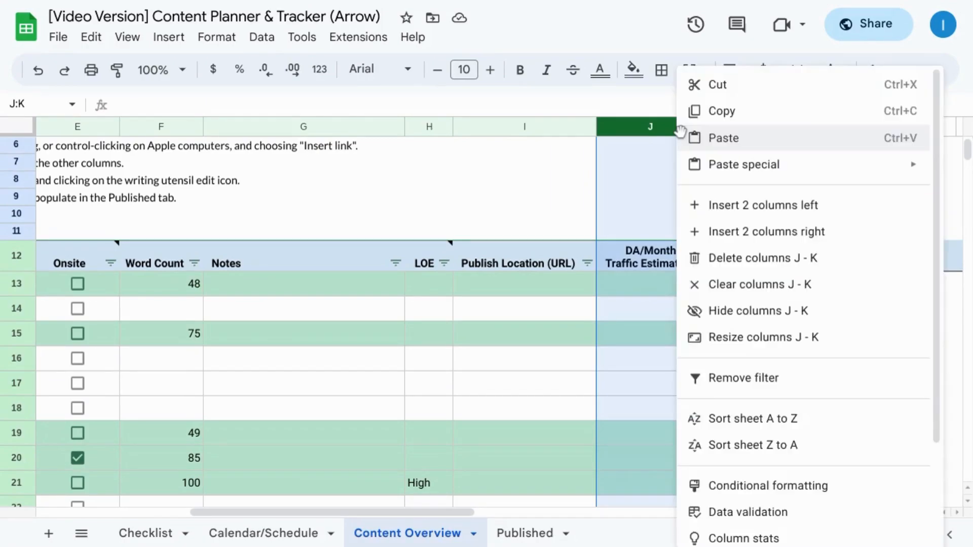
click(717, 320)
scroll(530, 264, left, 5)
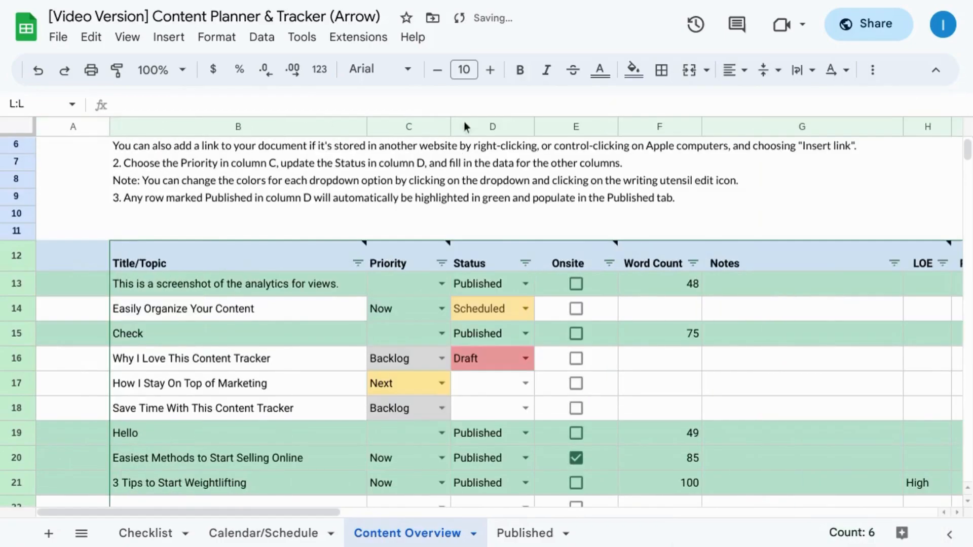
right_click(558, 127)
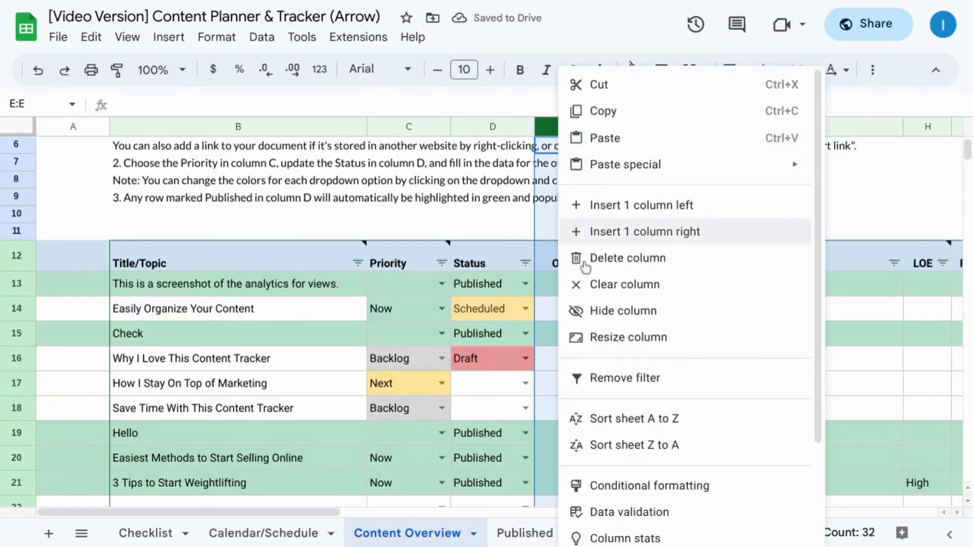
click(648, 311)
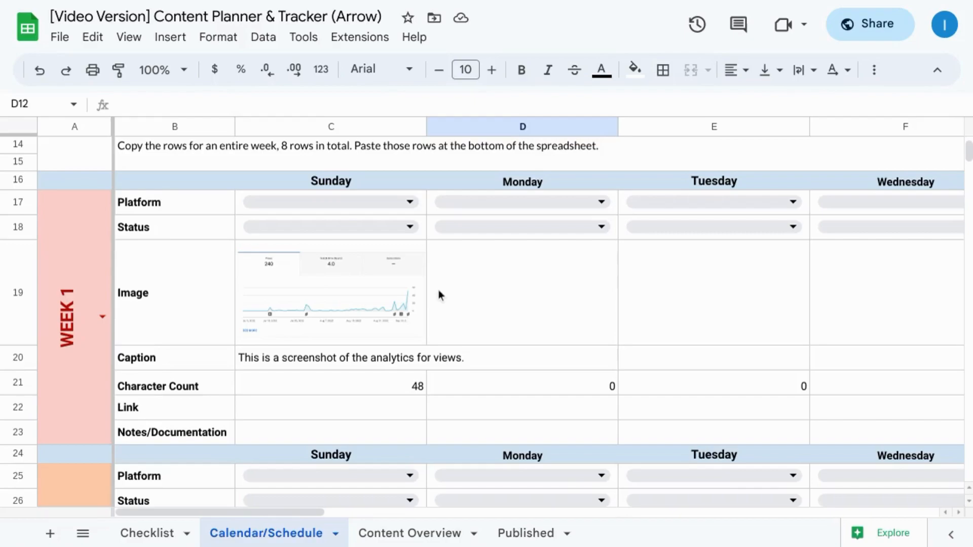
scroll(439, 293, down, 10)
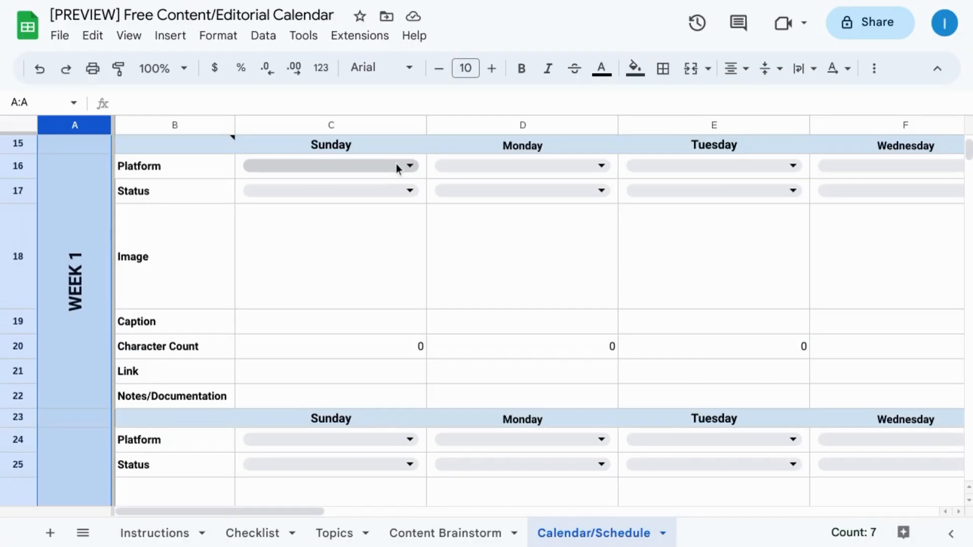
scroll(397, 166, down, 6)
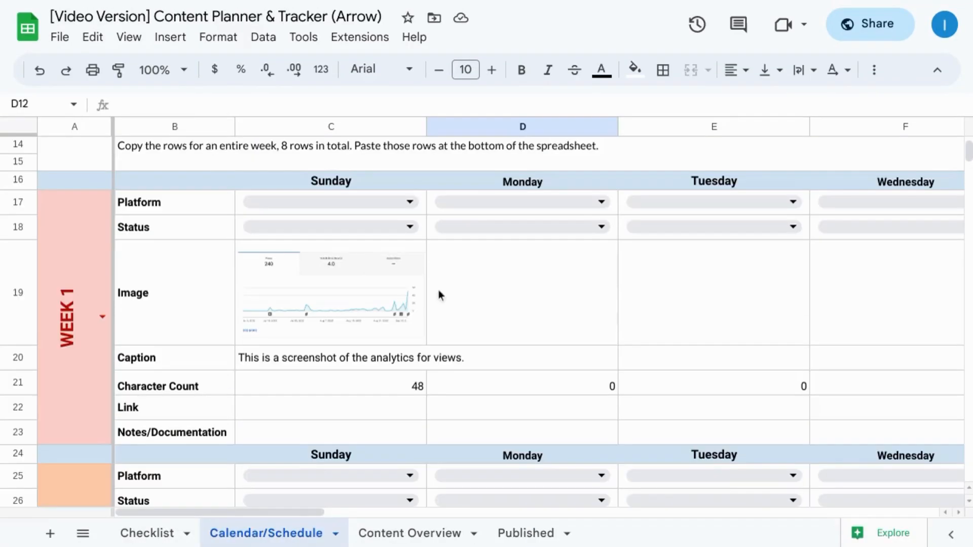